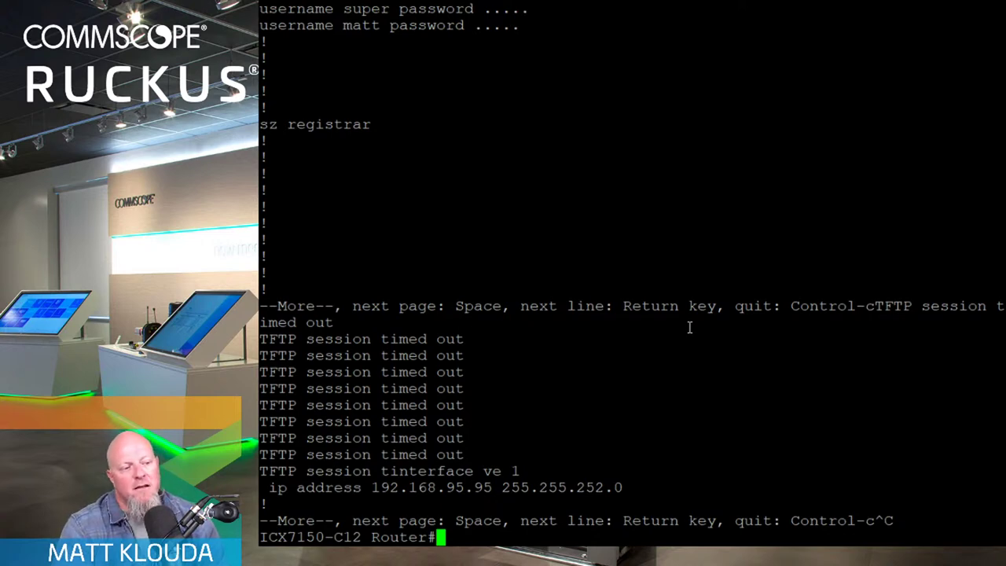
- Display the switch's current running configuration to review the existing VLAN setup, and quit the paged listing
type("wr t")
key("Return")
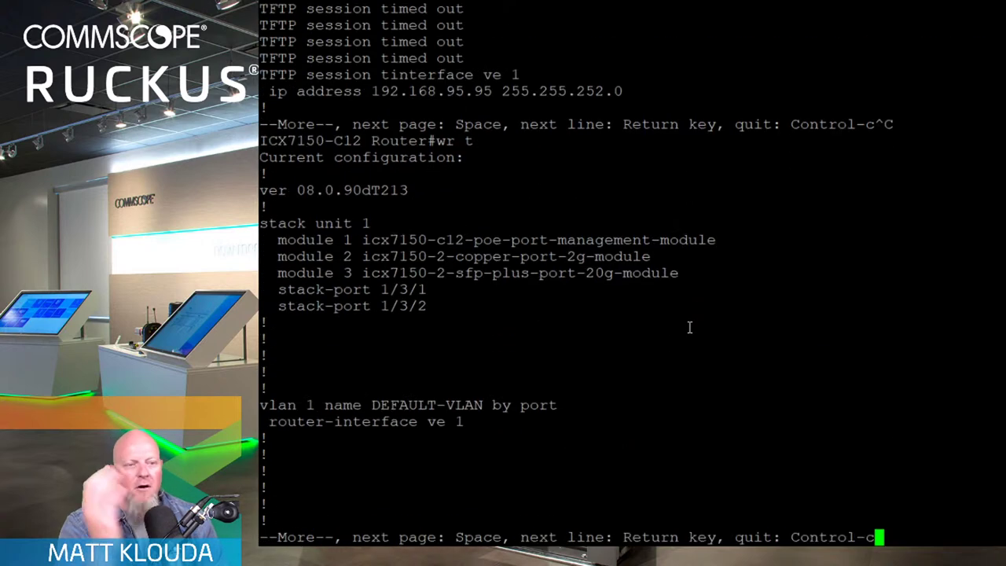
key("ctrl+c")
- Enter global configuration mode and create VLAN 10 with the name Adults
type("conf t")
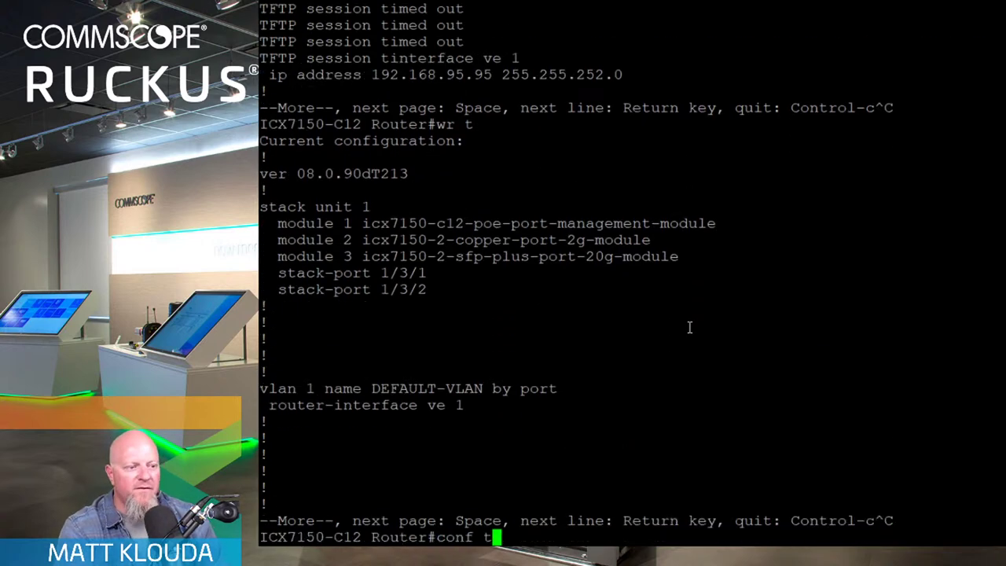
key("Return")
type("vlan 10")
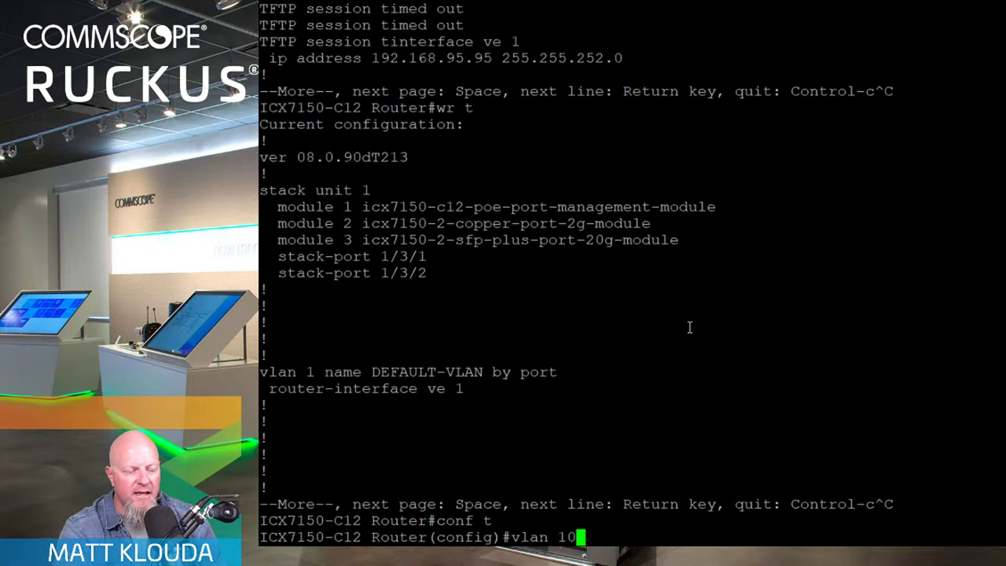
type(" Adult")
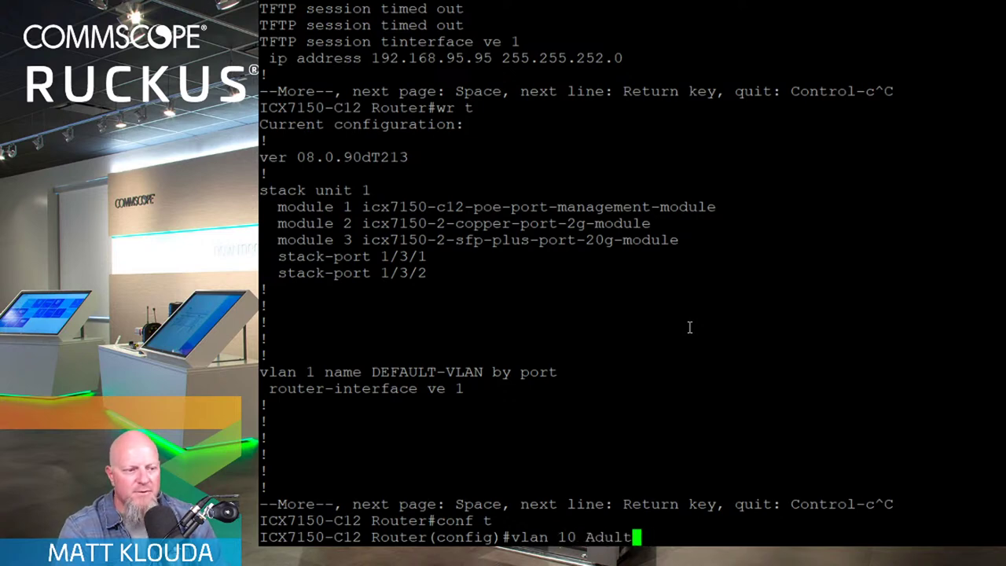
key("BackSpace")
key("BackSpace")
key("BackSpace")
key("BackSpace")
key("BackSpace")
type("?")
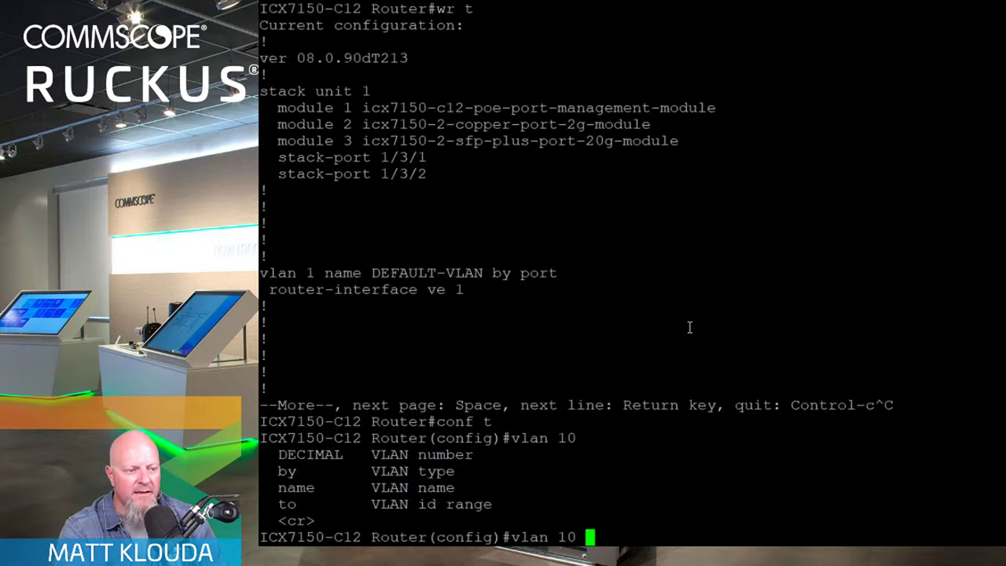
type("name ")
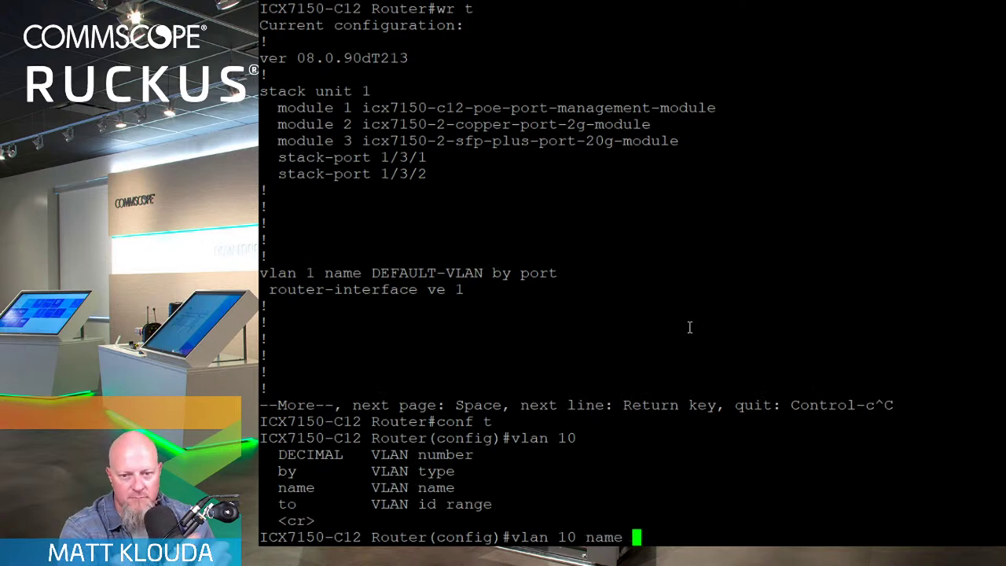
type("Adults")
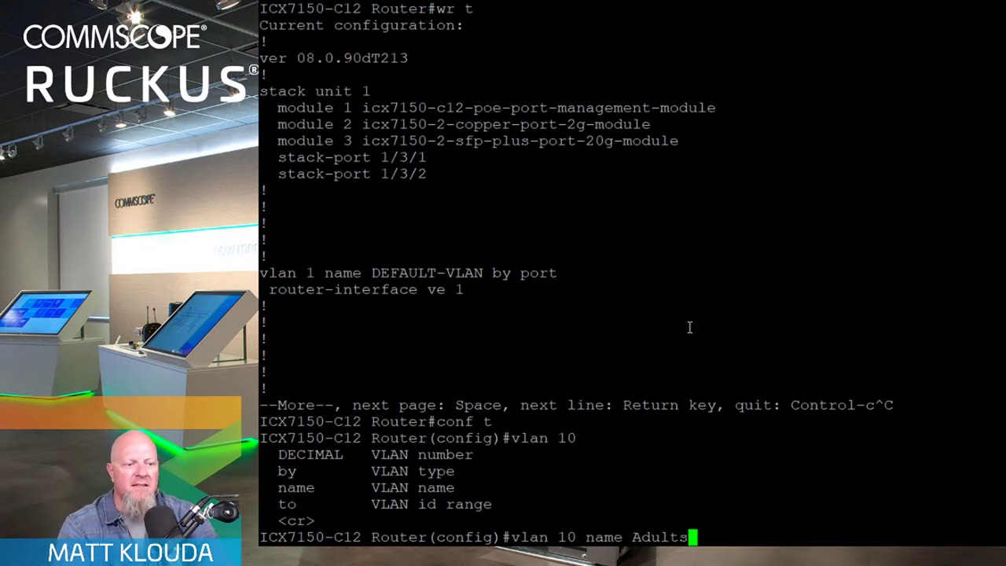
key("Return")
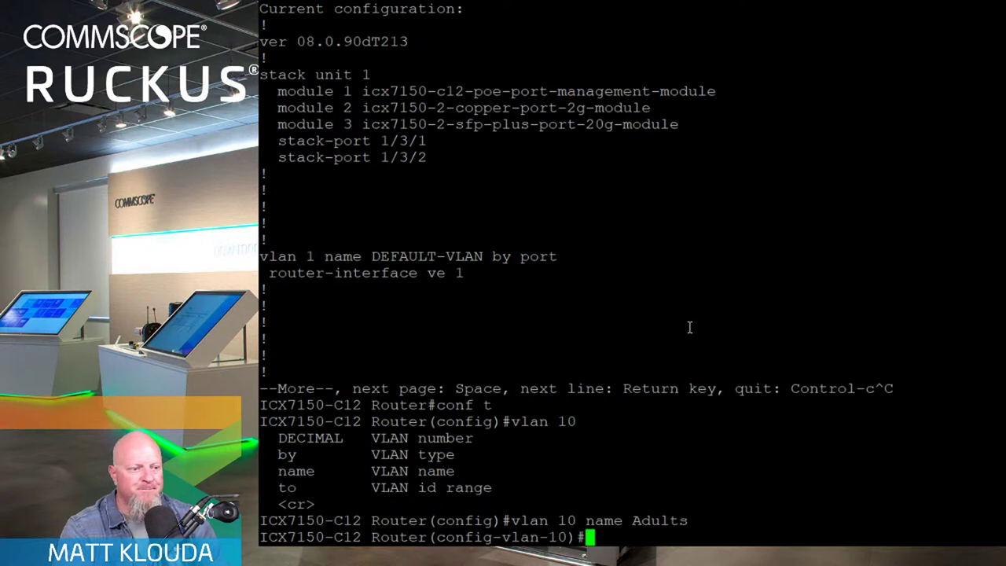
- Create VLAN 20 with the name Kids
type("con")
key("BackSpace")
key("BackSpace")
key("BackSpace")
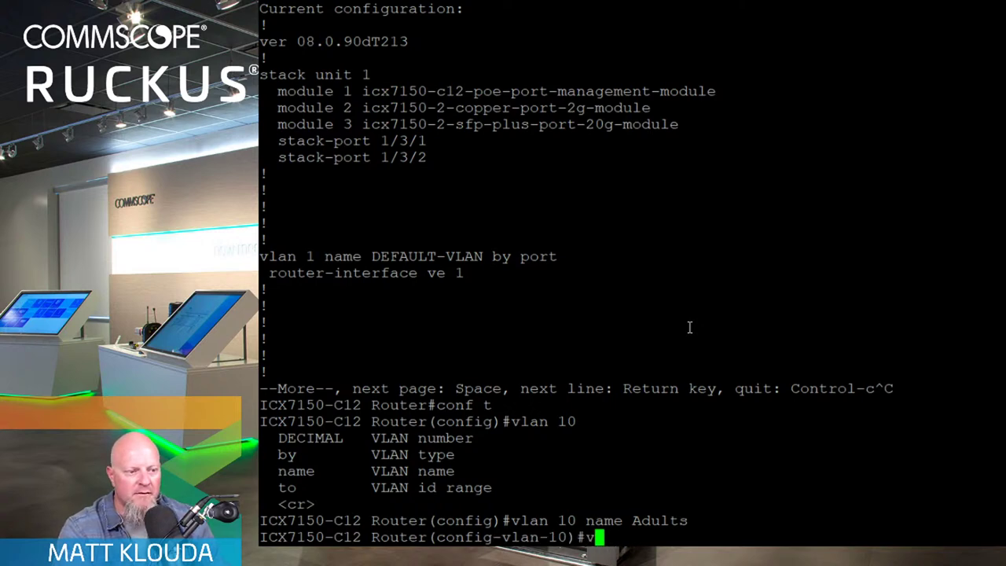
type("vlan 20 name Kids")
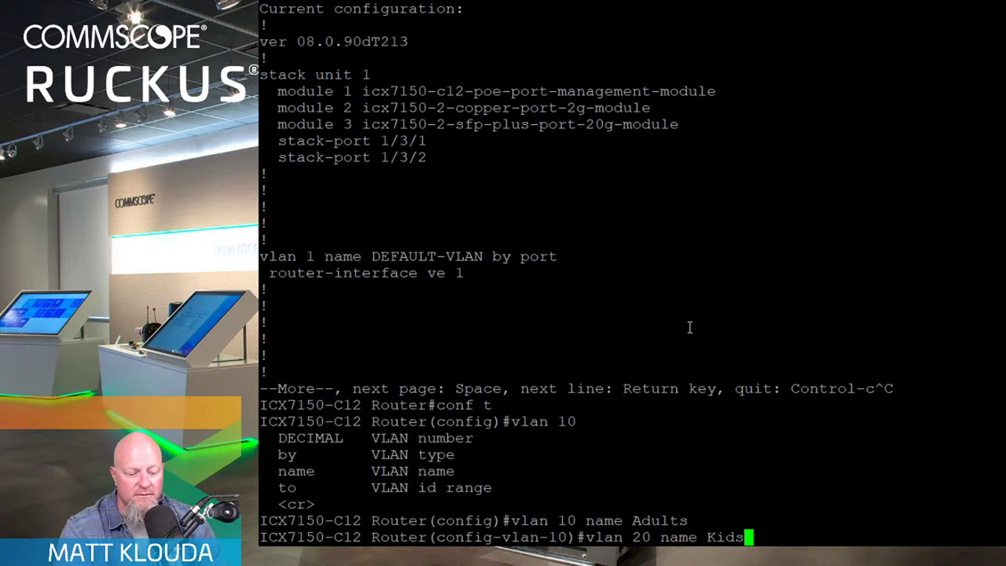
key("Return")
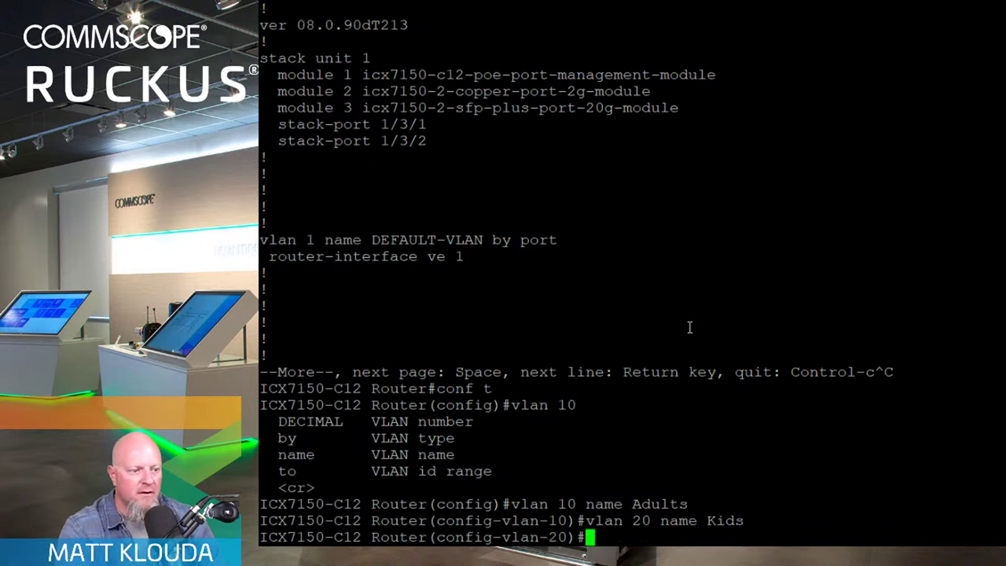
- Create VLAN 30 with the name HomeLab and VLAN 40 with the name iot
type("vlan 30 ")
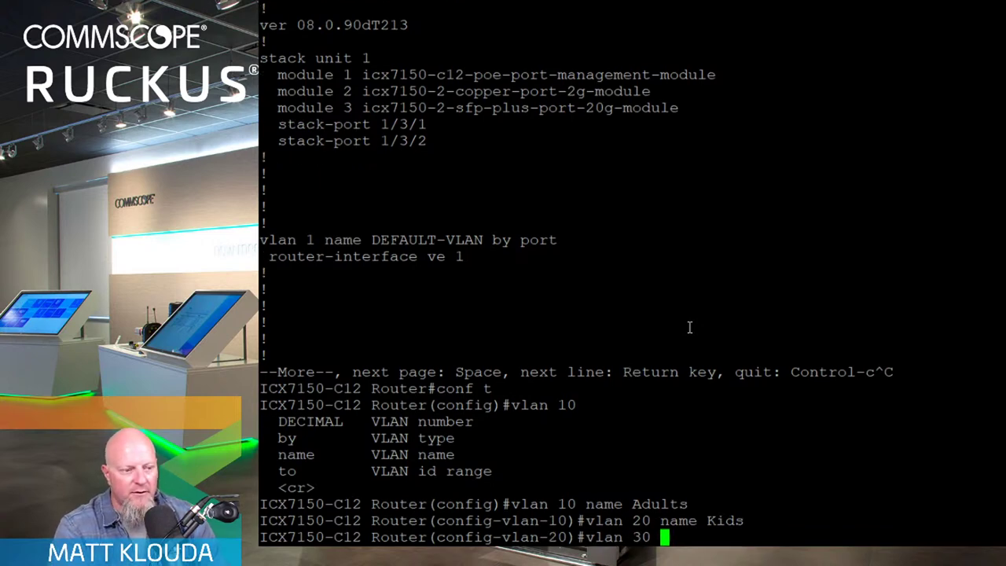
type("name HomeLab")
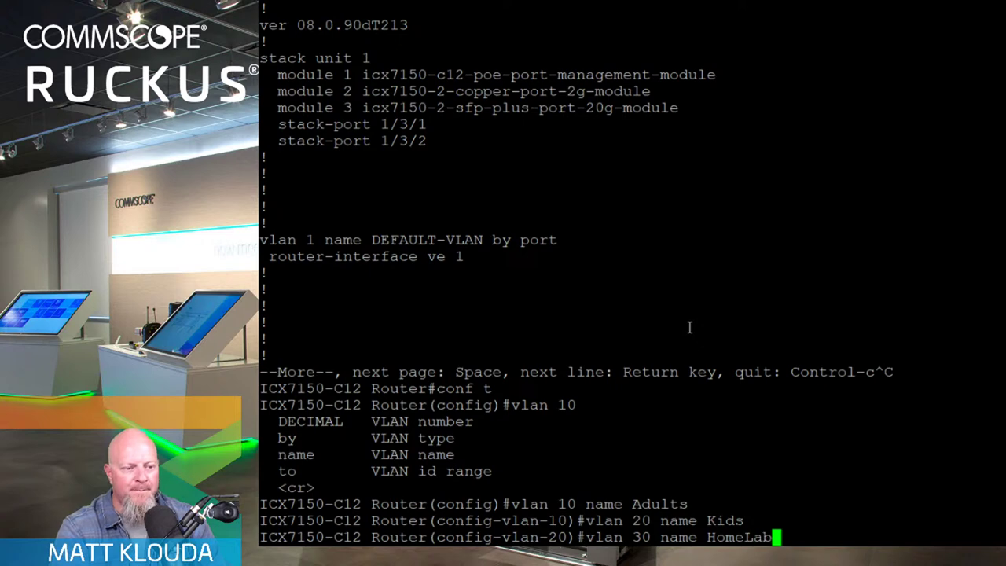
key("Return")
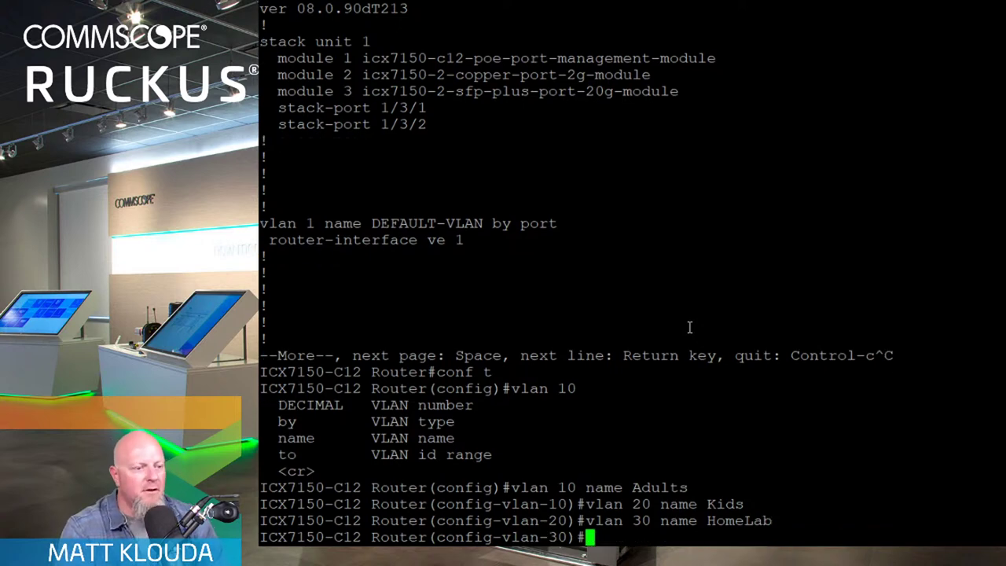
type("vlan 40 name iot")
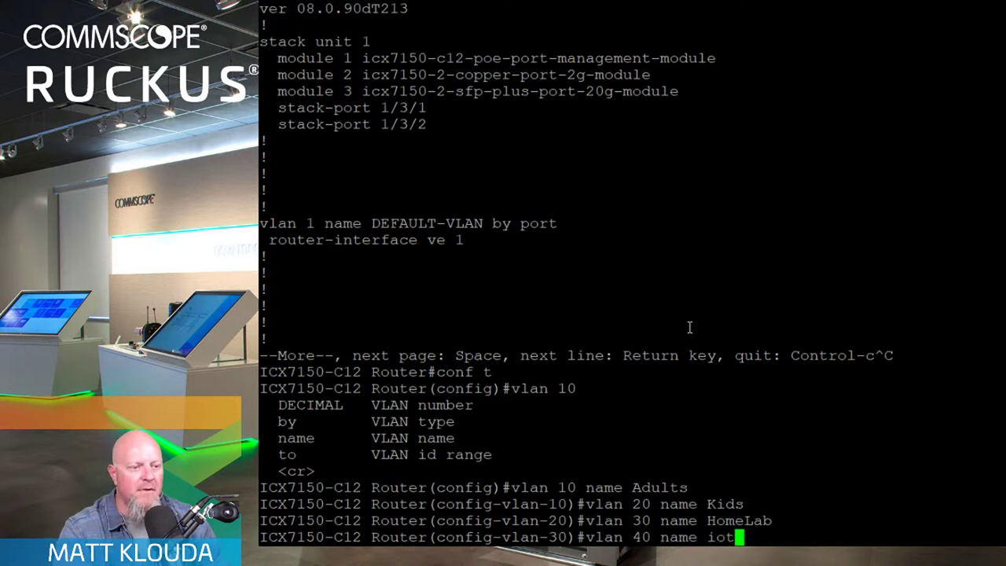
key("Return")
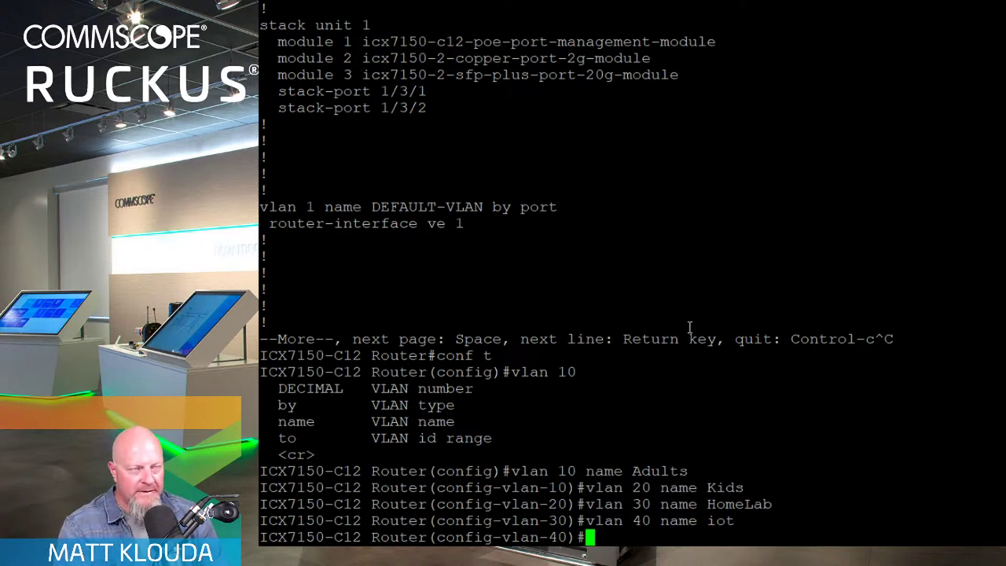
- Leave configuration mode and display the running configuration to check the four new VLANs
type("exit")
key("Return")
type("end")
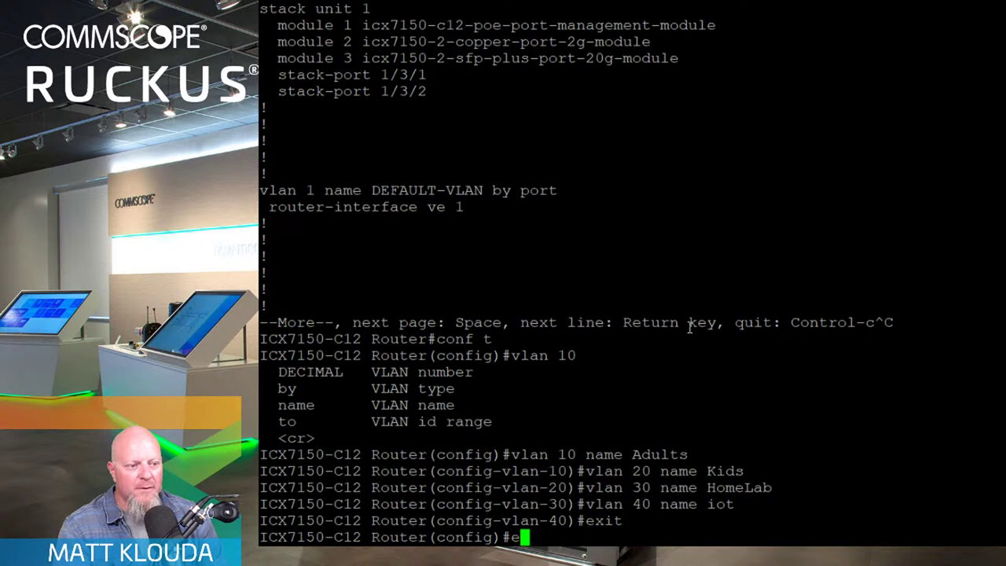
key("Return")
type("wr t")
key("Return")
key("space")
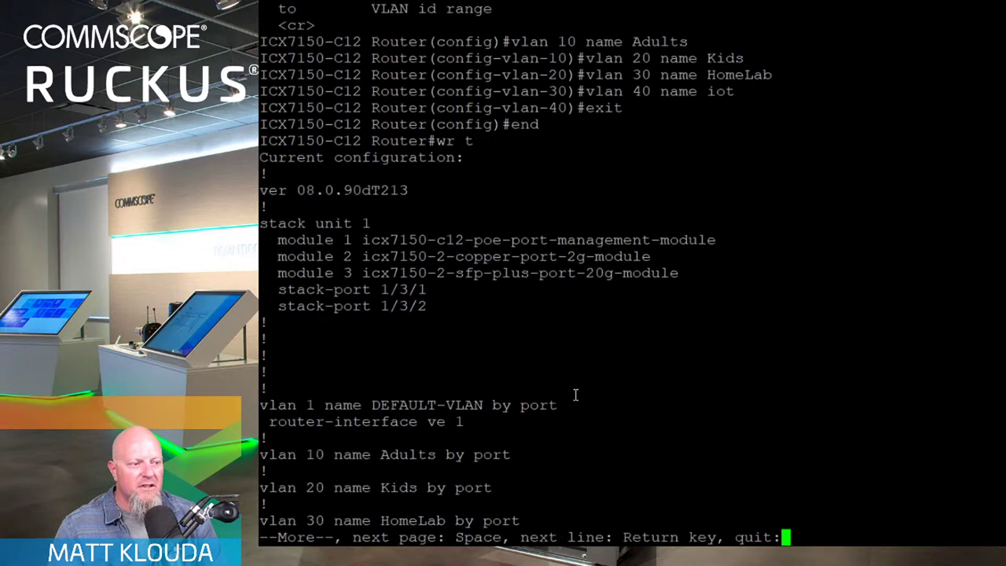
key("ctrl+c")
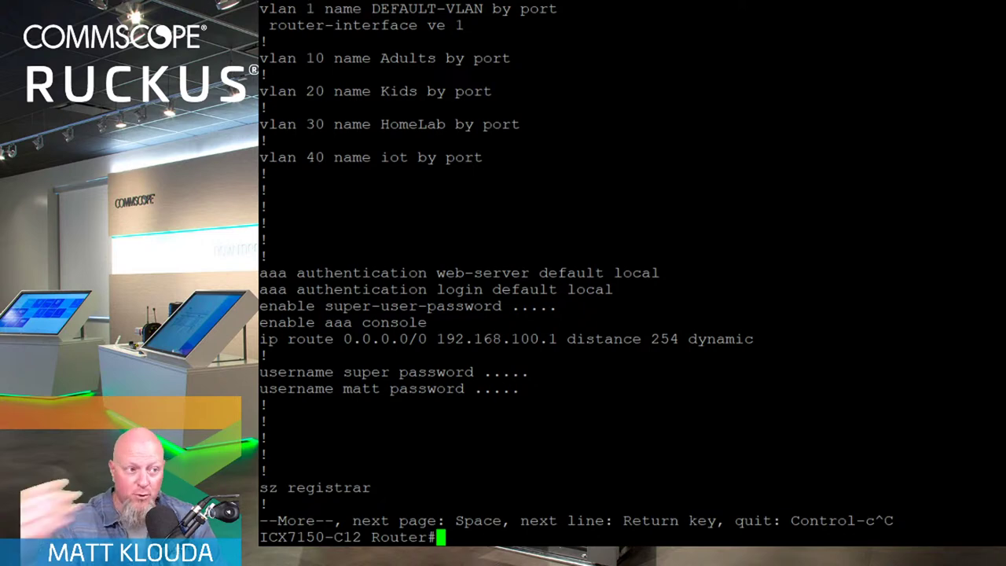
- In configuration mode, tag Ethernet ports 1/1/1 to 1/1/3 in VLANs 10, 20, 30 and 40 together
type("conf t")
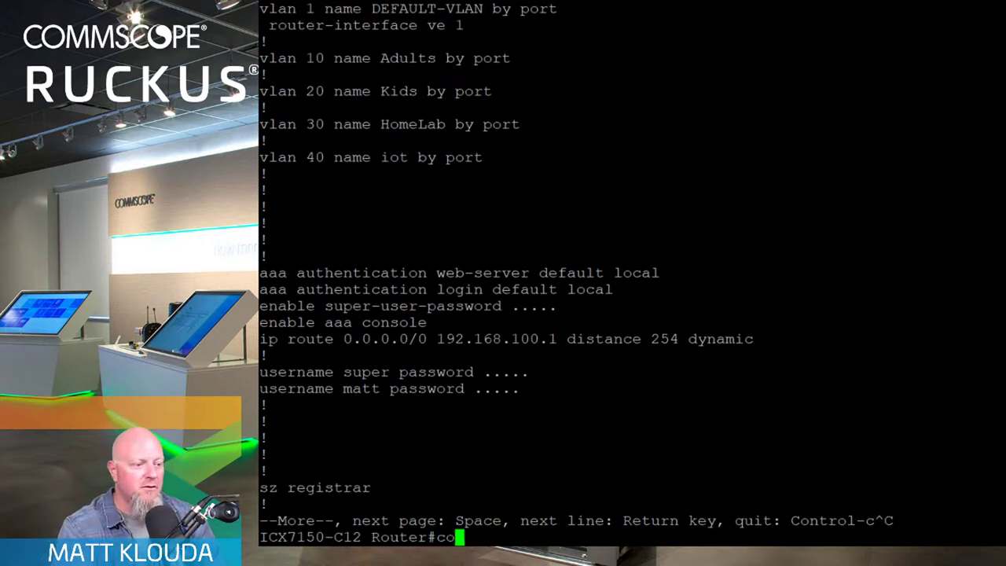
key("Return")
type("vlan ")
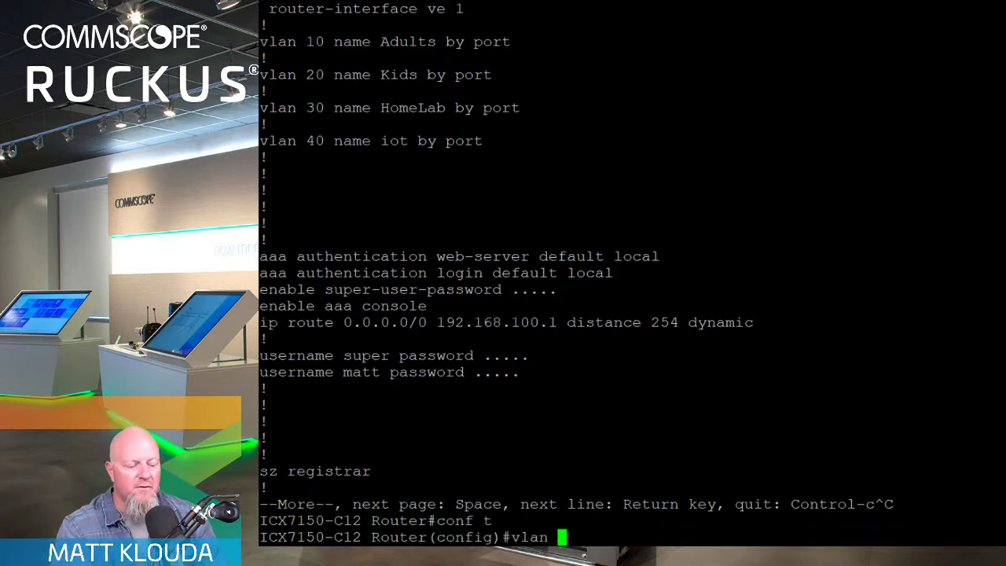
type("10 20")
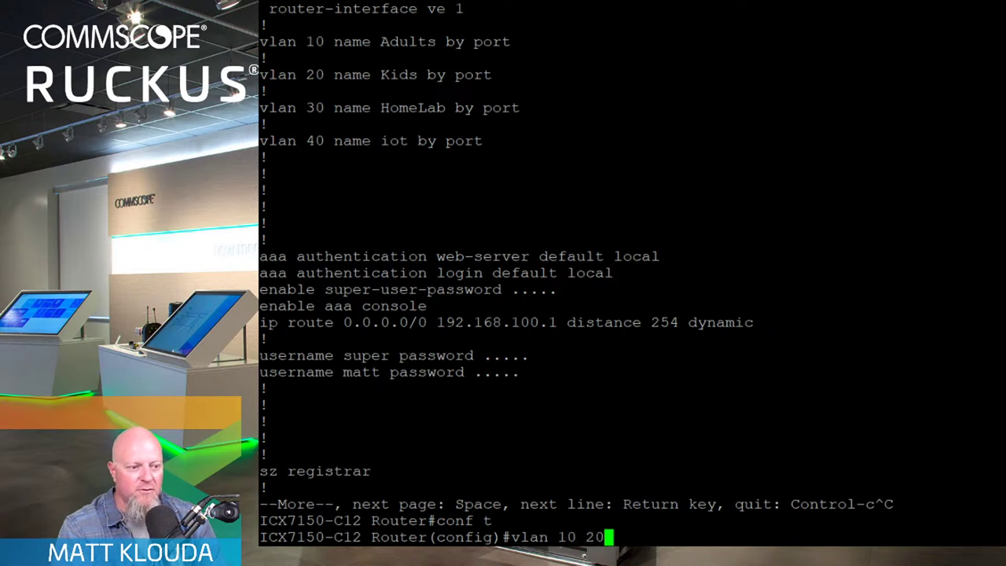
type(" 30 40")
key("Return")
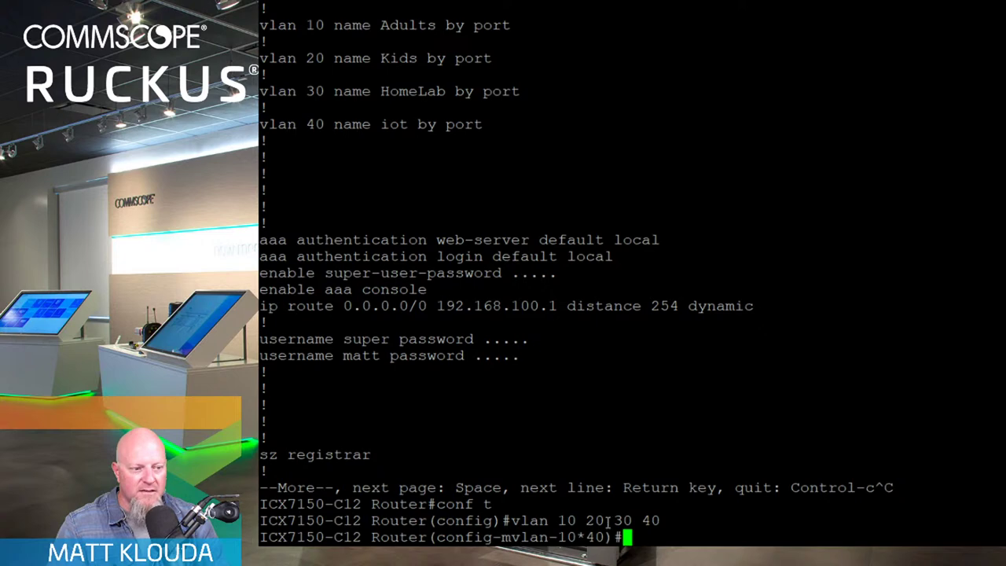
type("tag ")
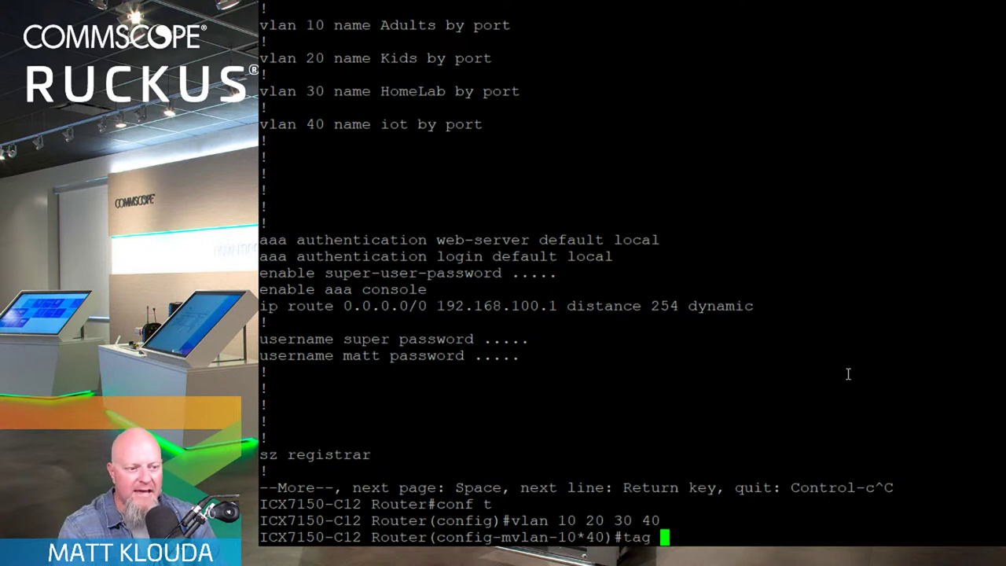
type("e 1/1/1")
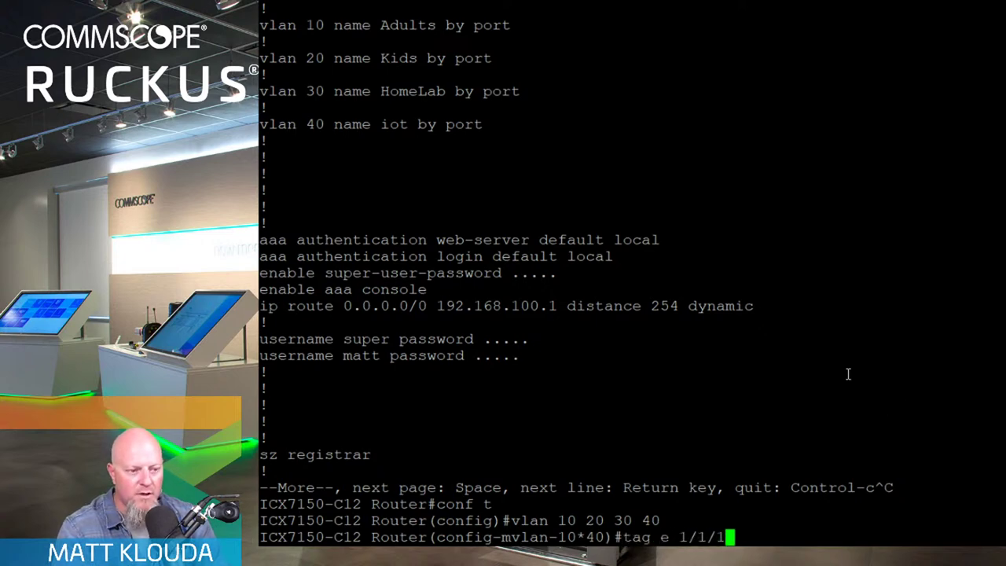
type(" to 1/1/3")
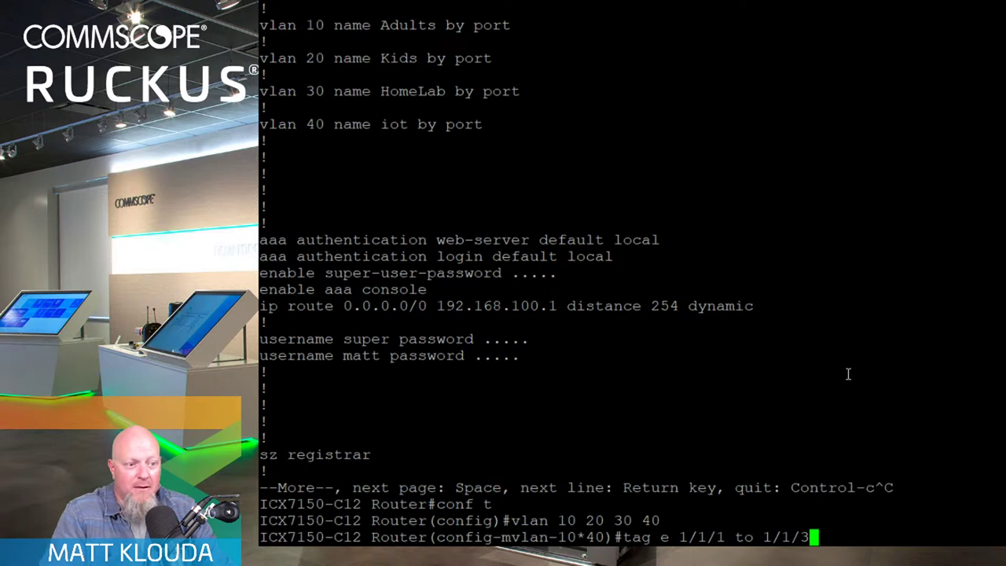
key("BackSpace")
key("BackSpace")
key("BackSpace")
key("BackSpace")
key("BackSpace")
key("BackSpace")
key("BackSpace")
key("BackSpace")
key("BackSpace")
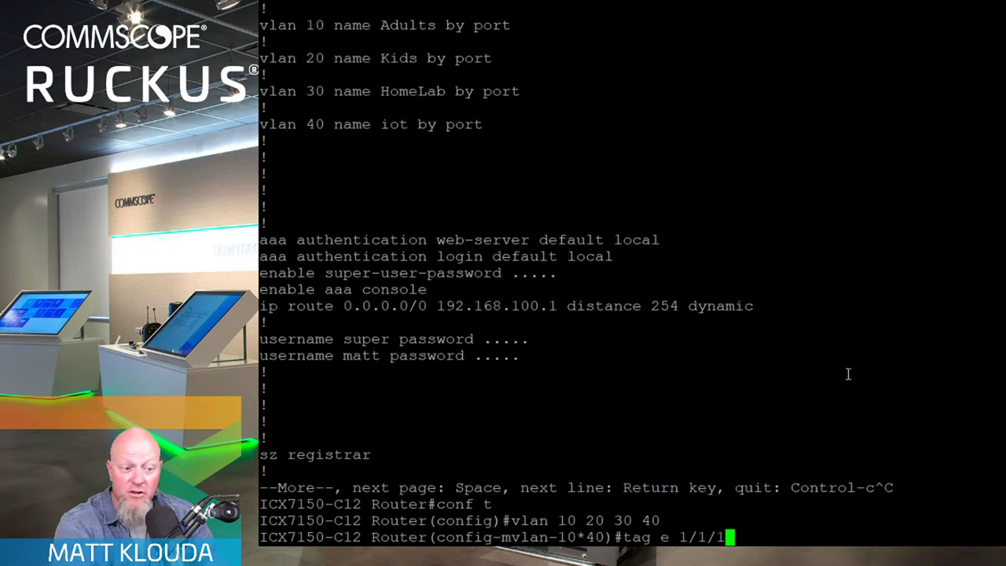
type("to 1/1/3")
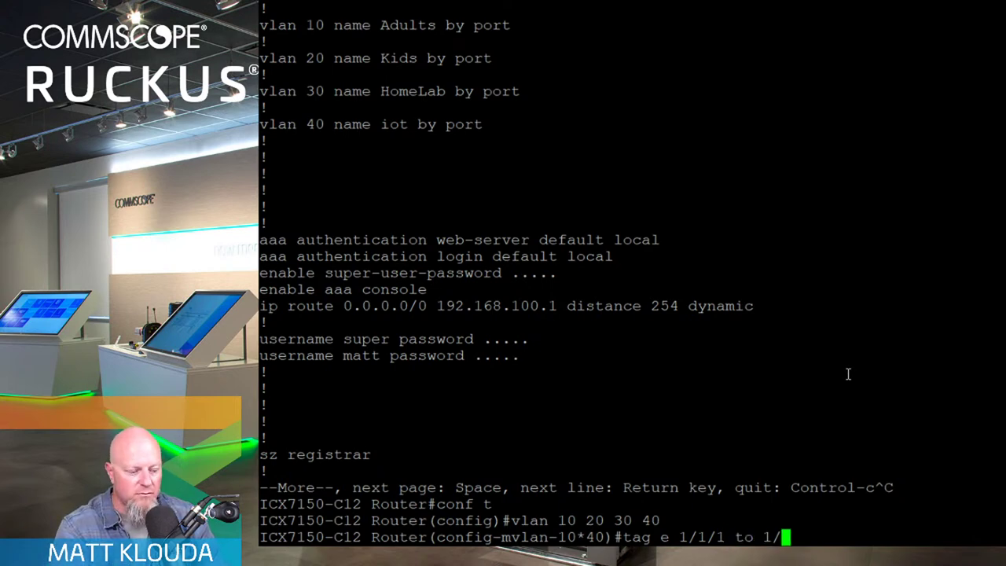
key("Return")
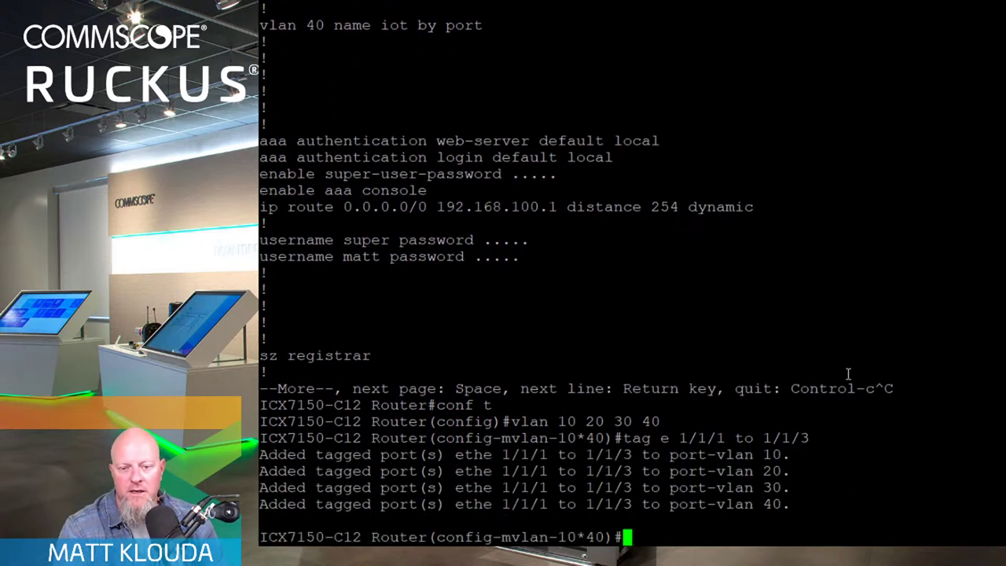
- Leave configuration mode and display the running configuration to check the tagged ports of each VLAN
type("end")
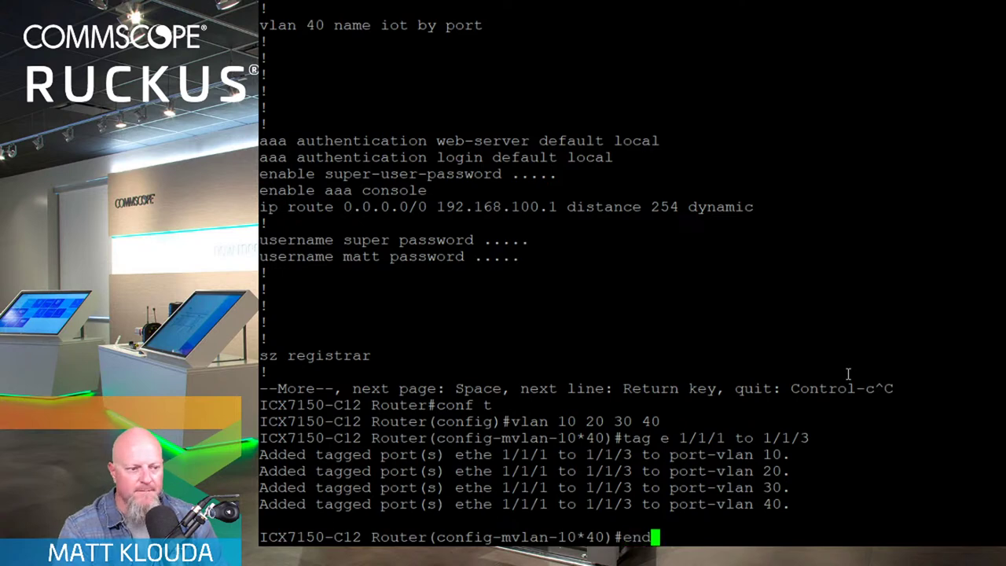
key("Return")
type("wr t")
key("Return")
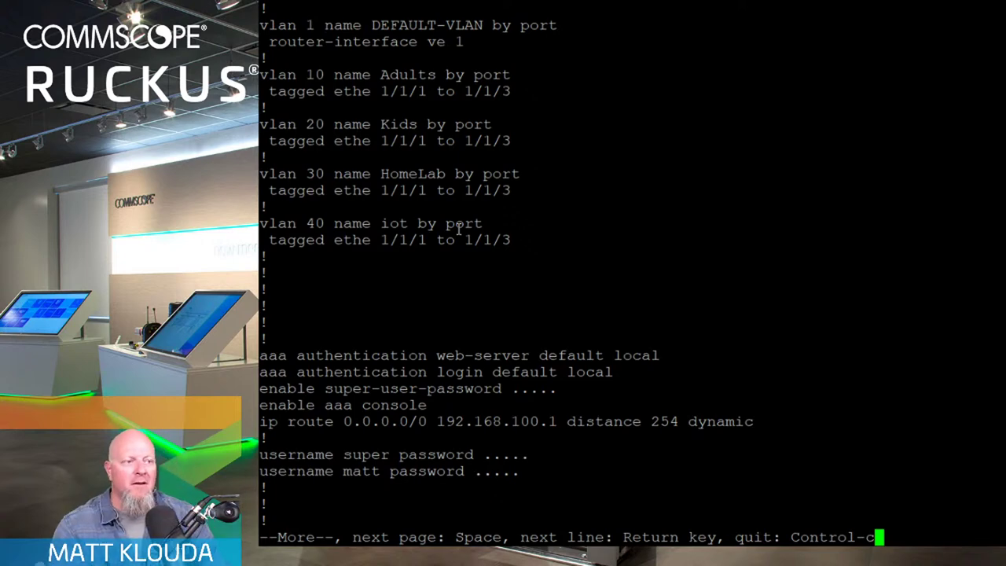
key("ctrl+c")
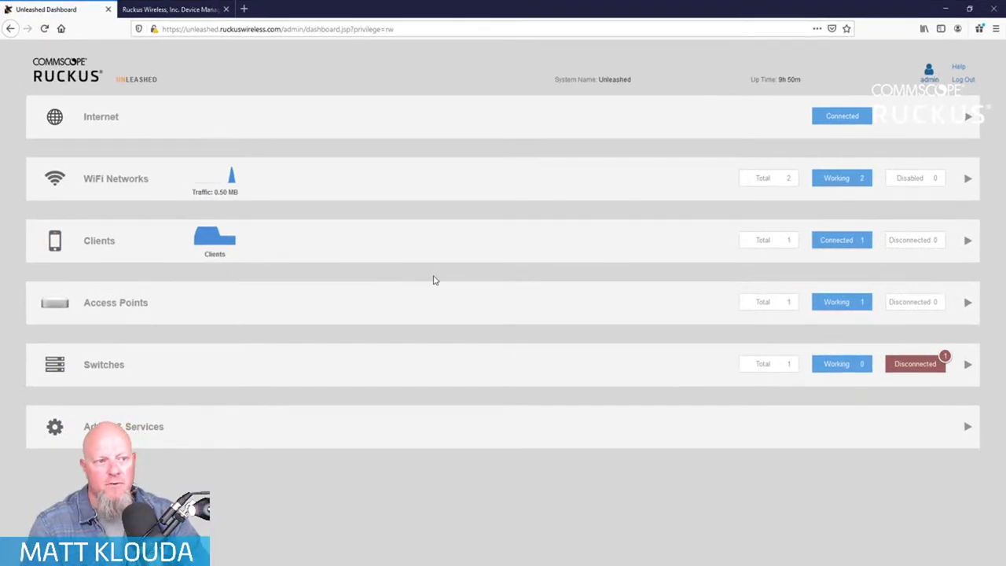
- Start a new WiFi network named iot with WPA2 encryption
left_click(386, 187)
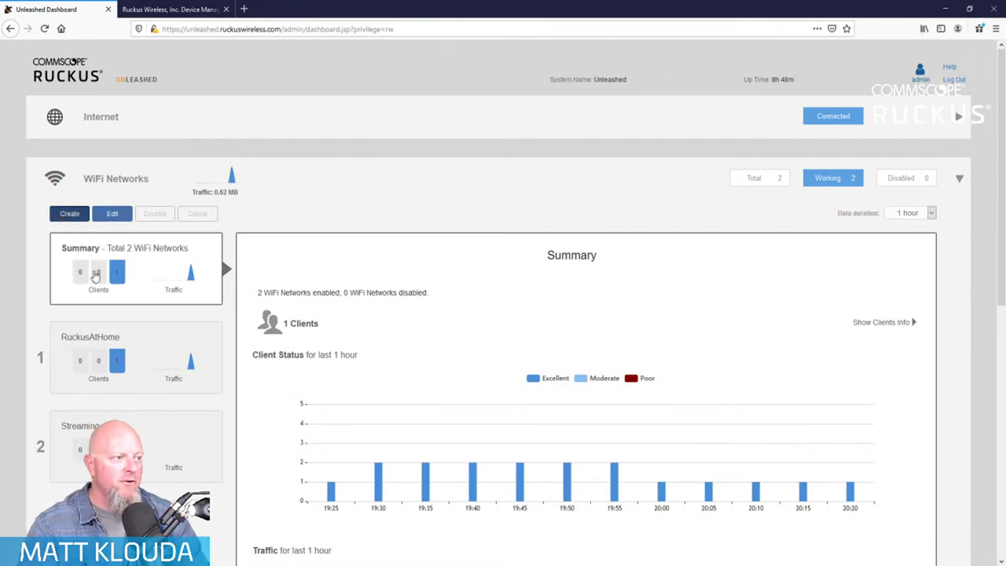
left_click(69, 213)
left_click(422, 175)
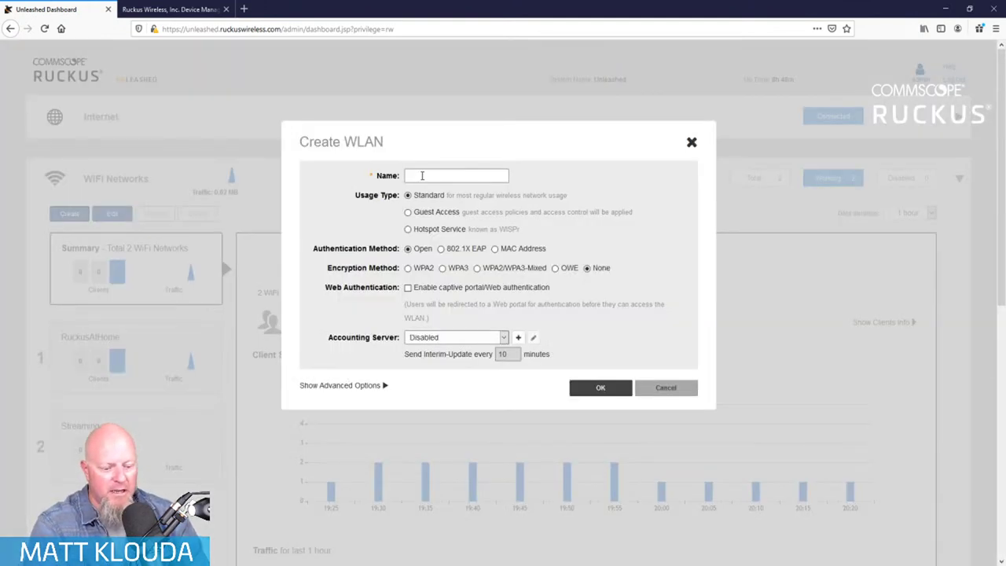
type("IoT")
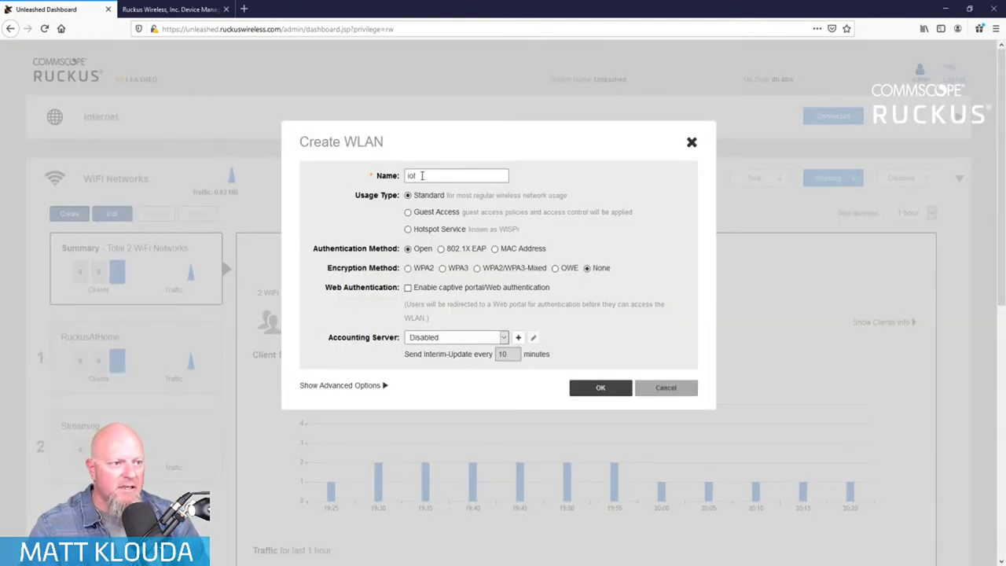
left_click(423, 269)
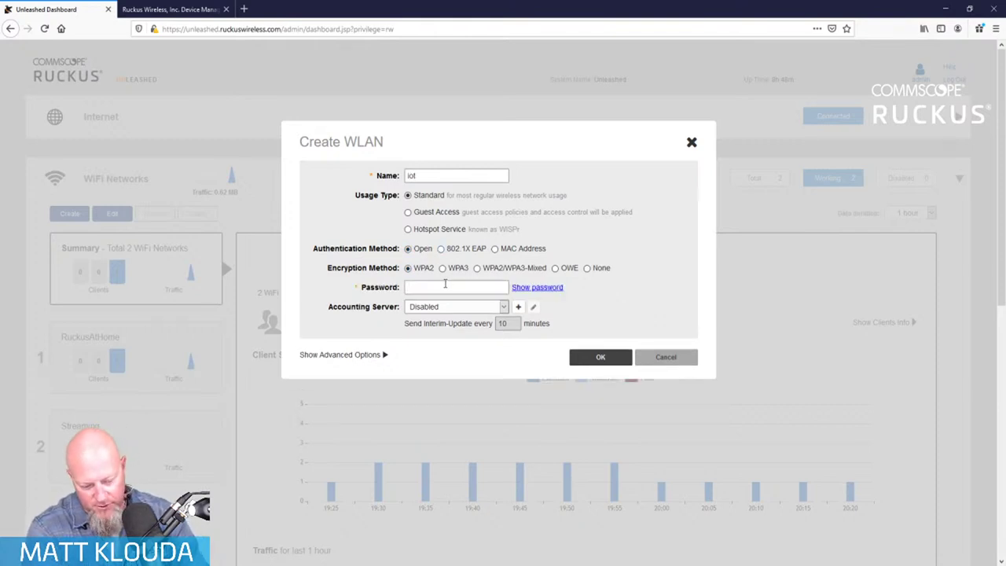
- Enter the password for the iot WLAN and reveal it in plain text
left_click(445, 287)
type("••••••")
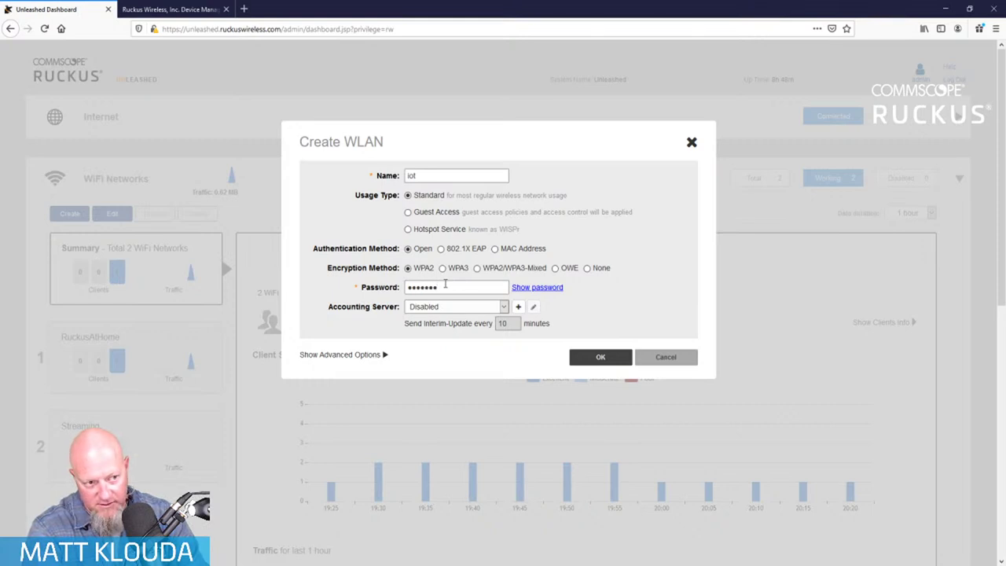
type("•••••••••")
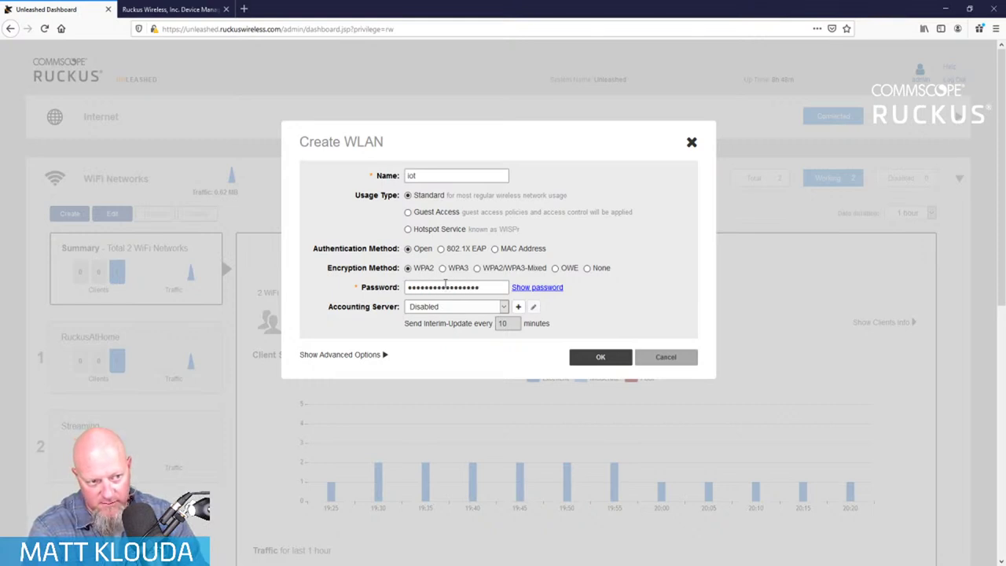
type("•")
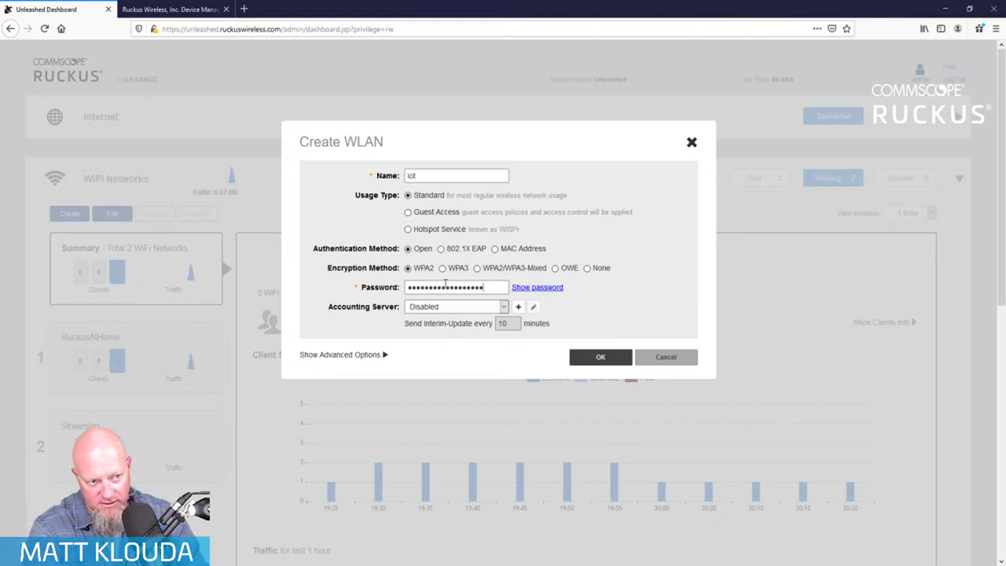
left_click(553, 289)
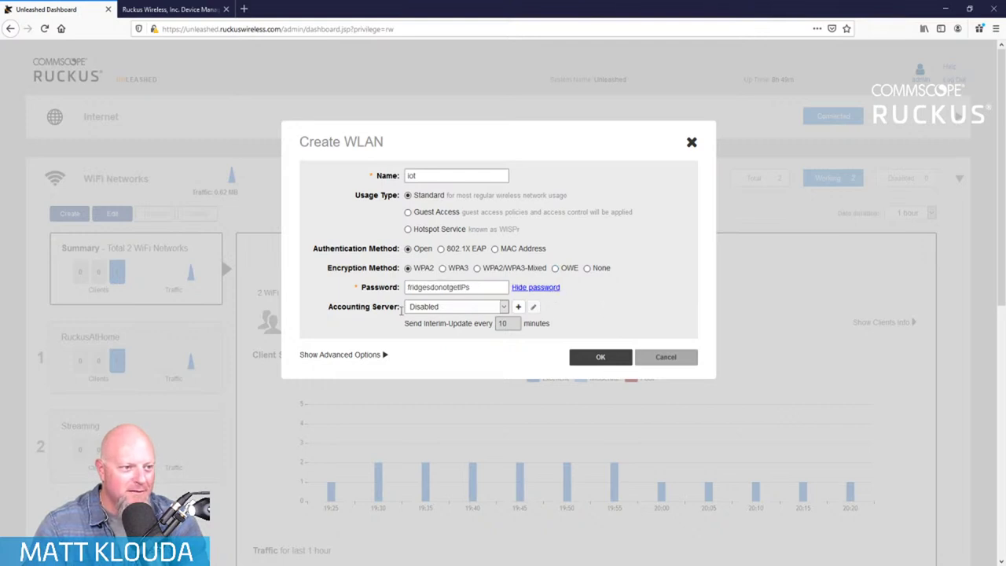
- In the advanced WLAN priority options, set the access VLAN of iot to 40 and create the WLAN
left_click(373, 357)
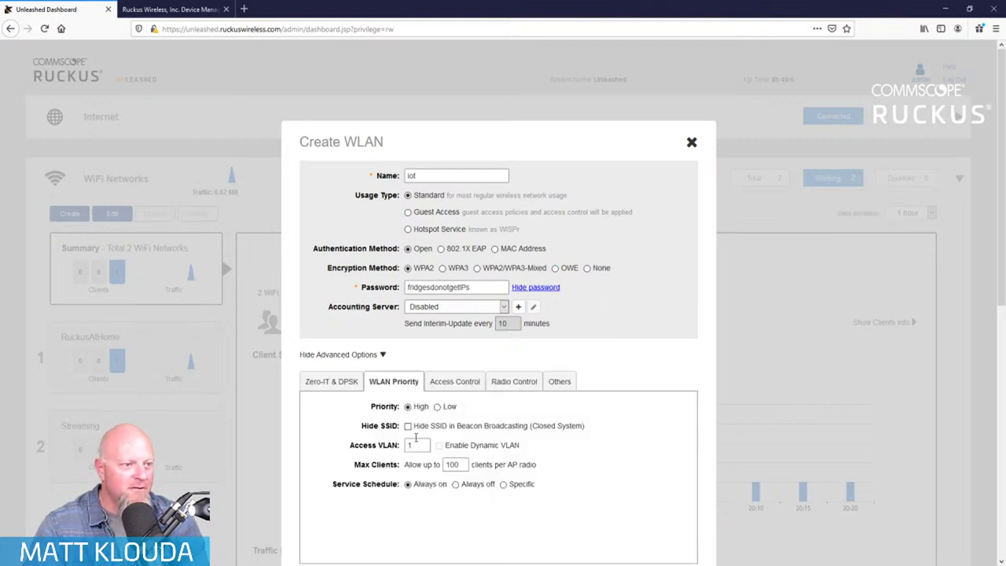
scroll(529, 420, "down", 3)
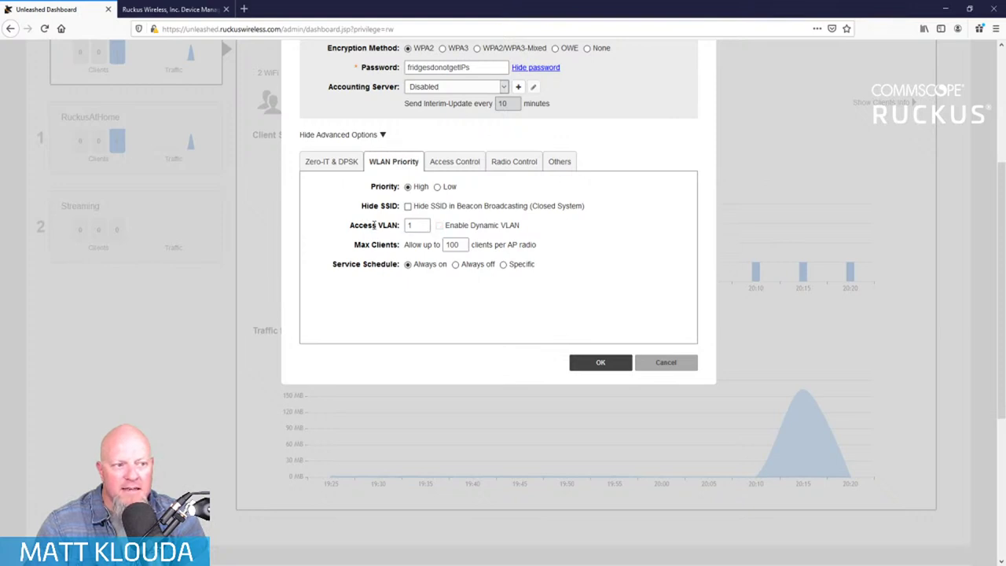
left_click(414, 225)
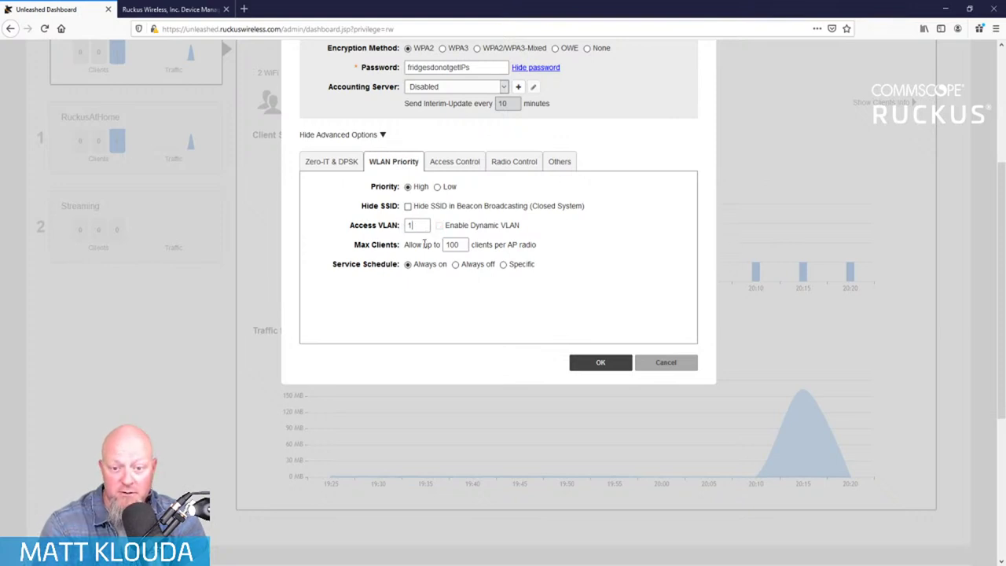
key("BackSpace")
type("40")
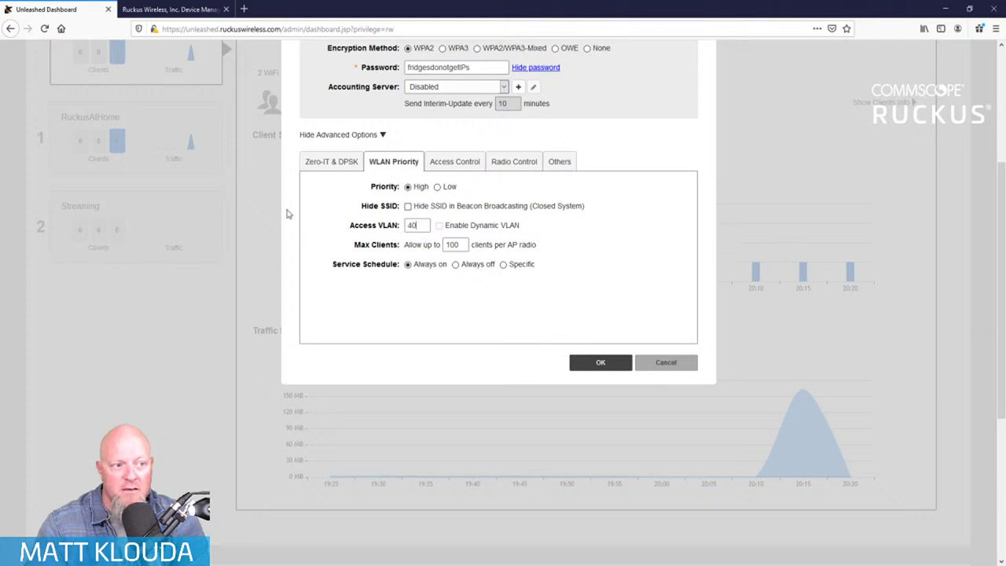
left_click(599, 365)
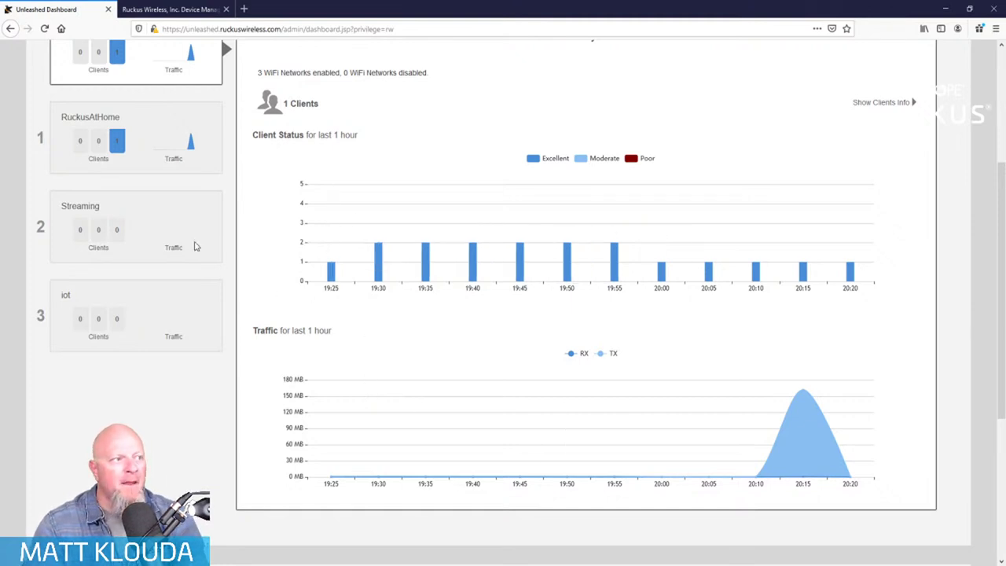
- Start another WiFi network named kids with WPA2 encryption
scroll(157, 225, "up", 1)
scroll(157, 229, "up", 1)
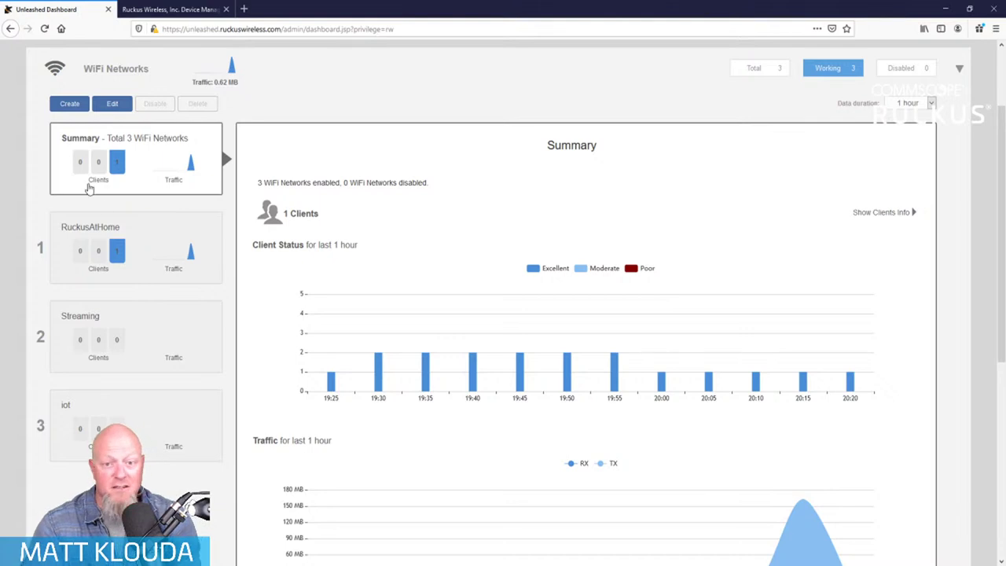
left_click(55, 103)
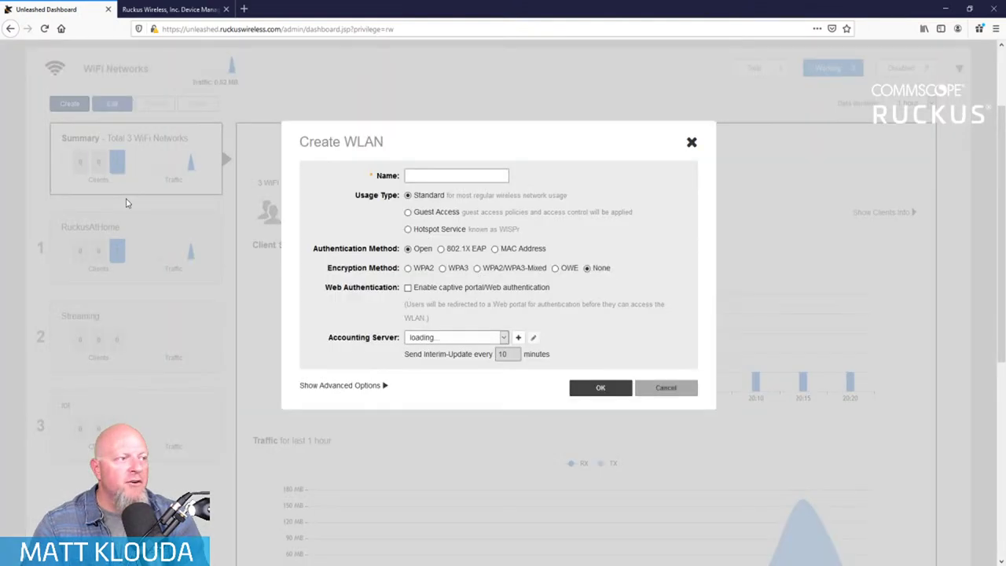
left_click(432, 174)
type("kids")
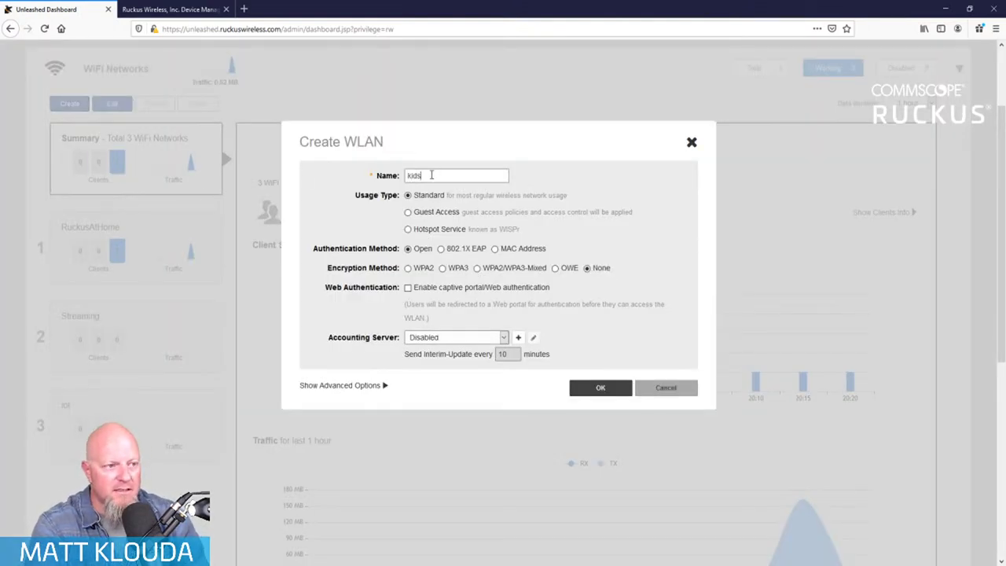
left_click(408, 269)
- Enter the password for the kids WLAN and reveal it in plain text
type("********")
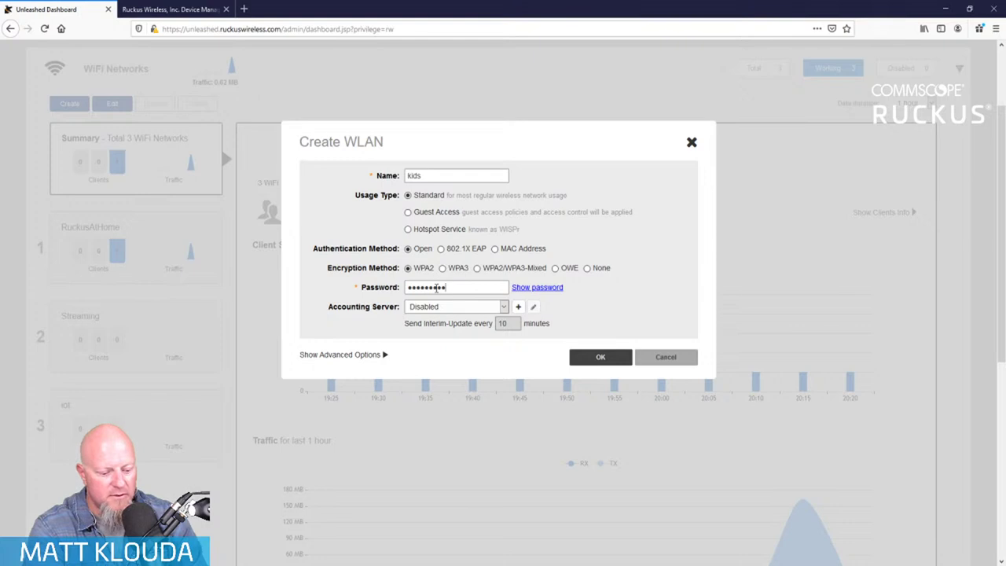
type("****")
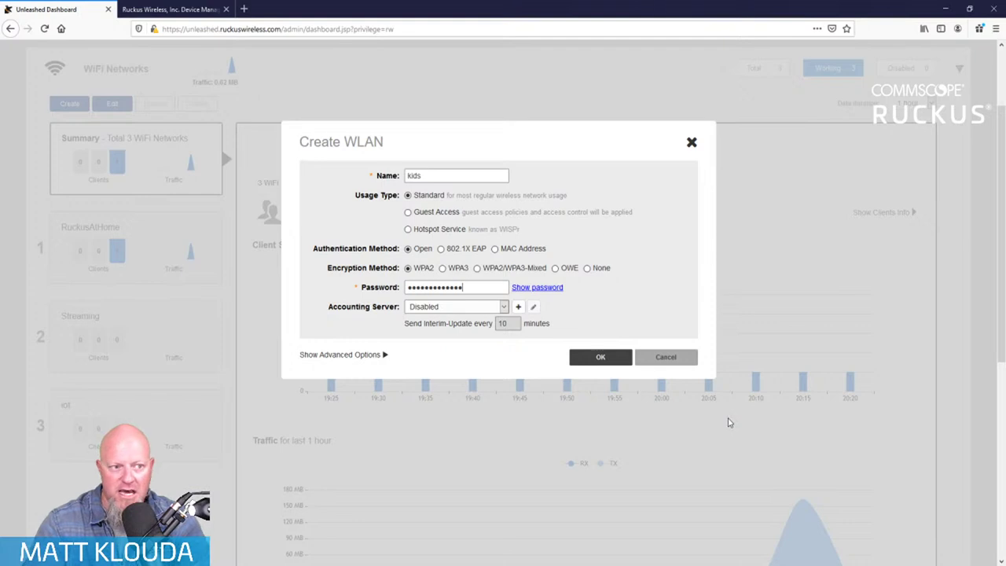
left_click(529, 290)
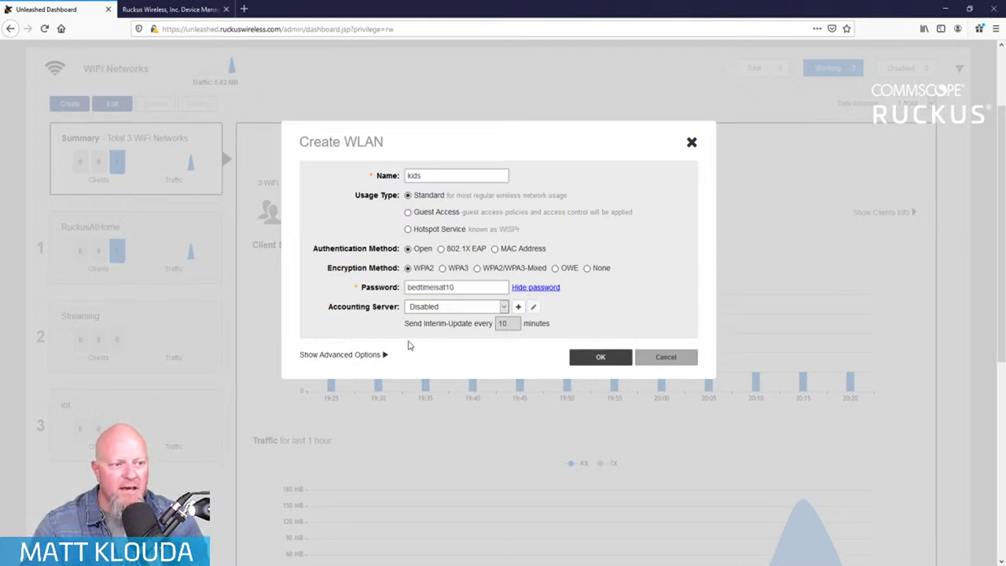
- In the advanced WLAN priority options, set the access VLAN of kids to 20
left_click(384, 356)
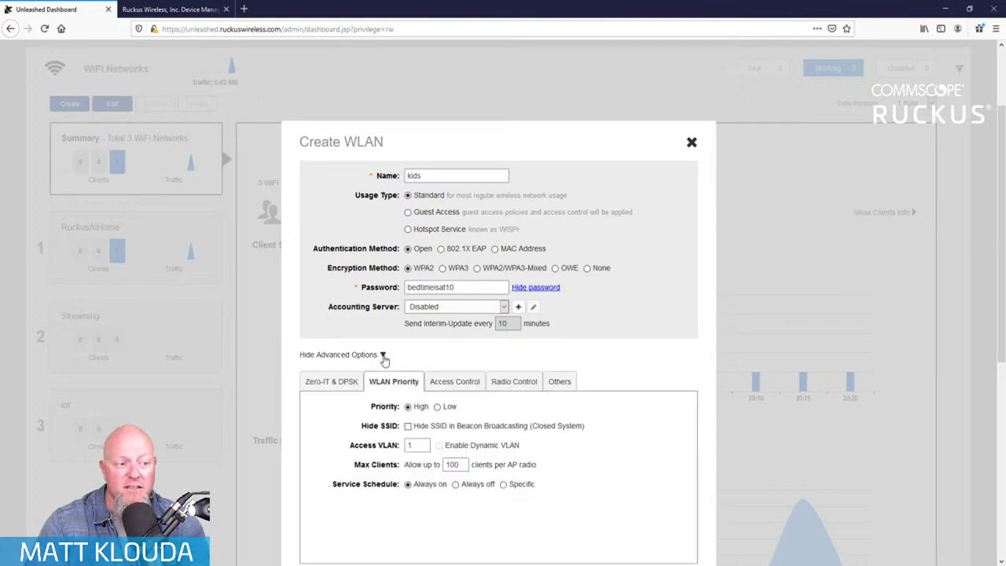
left_click(422, 444)
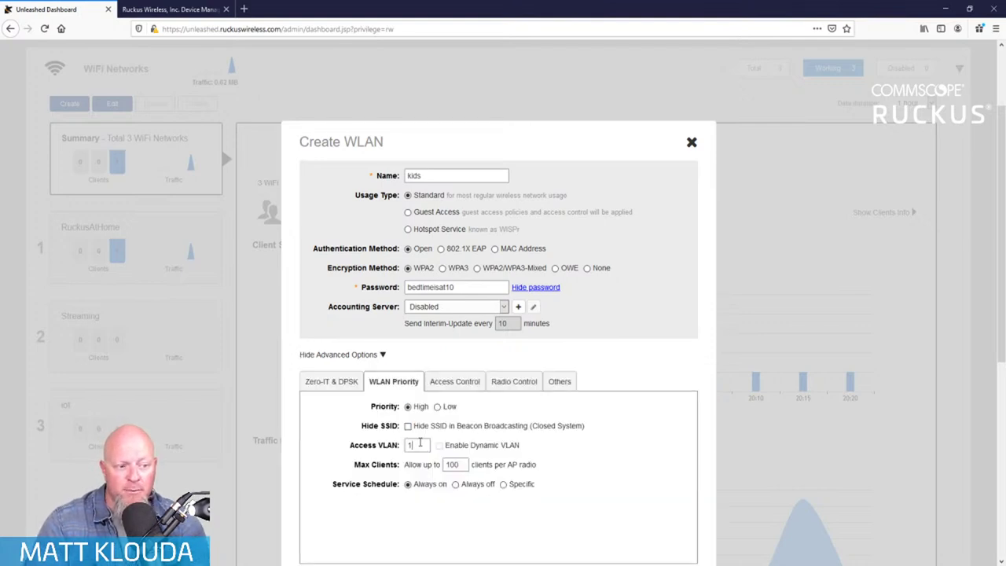
key("BackSpace")
type("20")
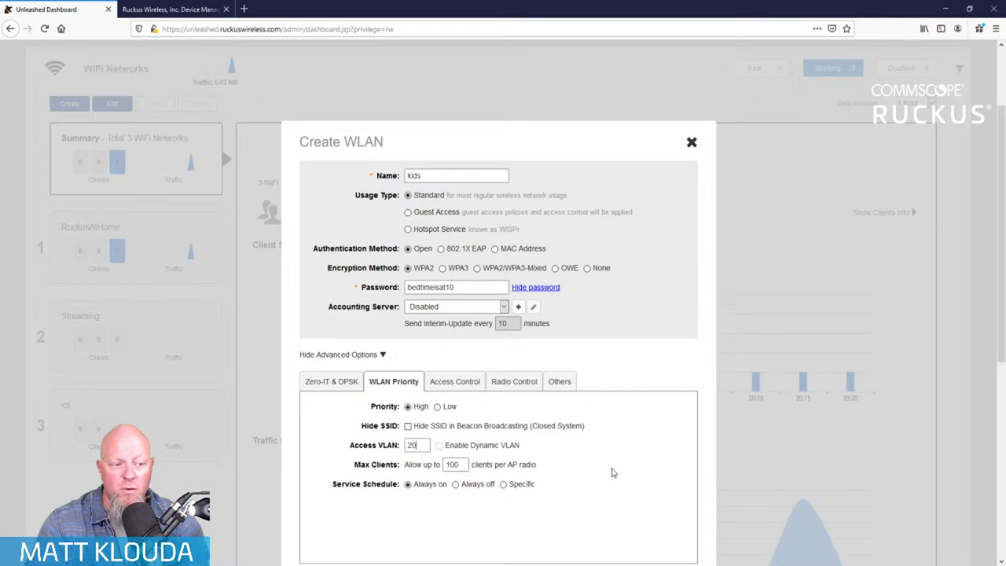
- Set the service schedule to Specific and mark Monday to Thursday from 6:00 AM to about 10:30 PM
scroll(548, 472, "down", 2)
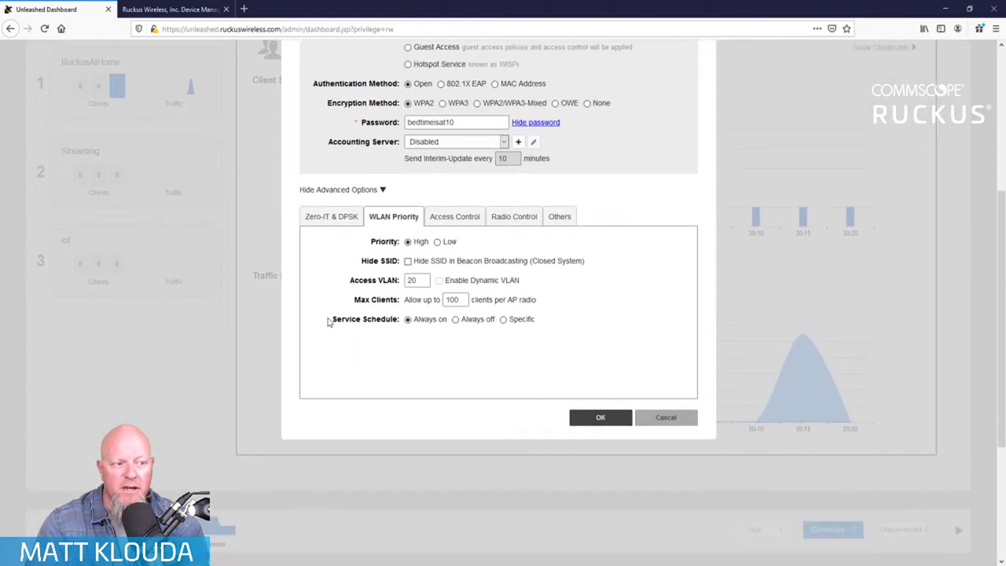
left_click(501, 320)
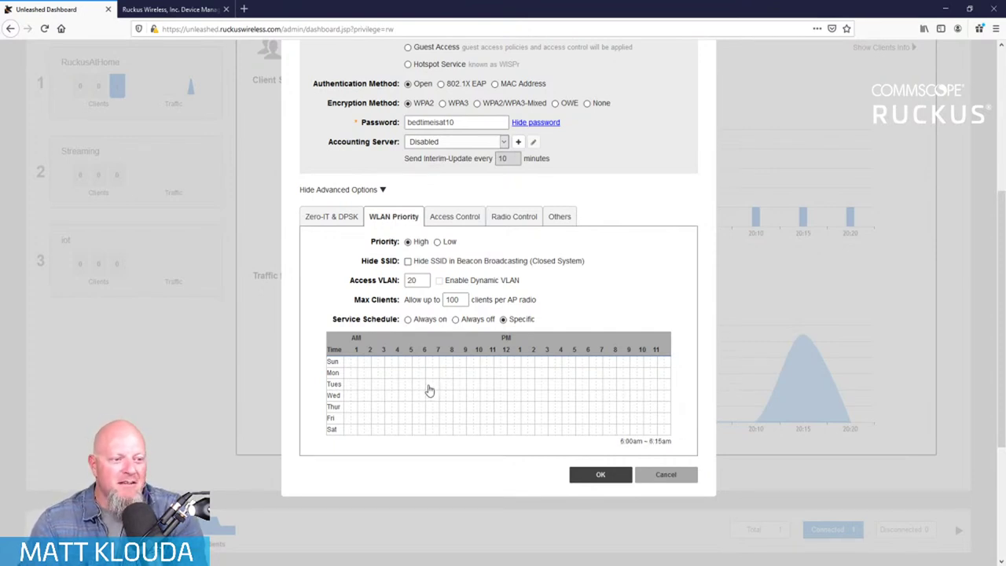
left_click_drag(428, 375, 650, 382)
left_click_drag(431, 389, 652, 388)
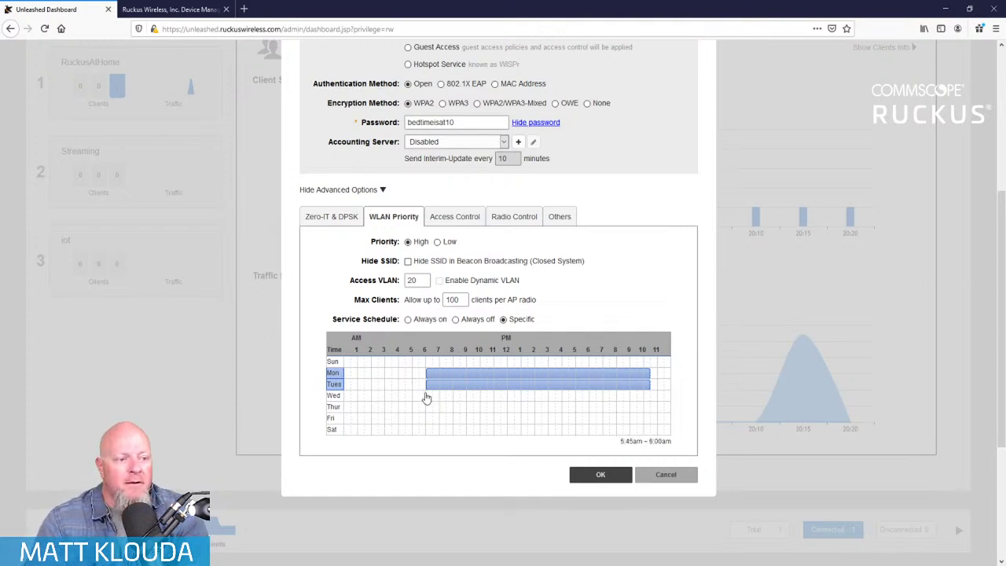
left_click_drag(429, 401, 650, 409)
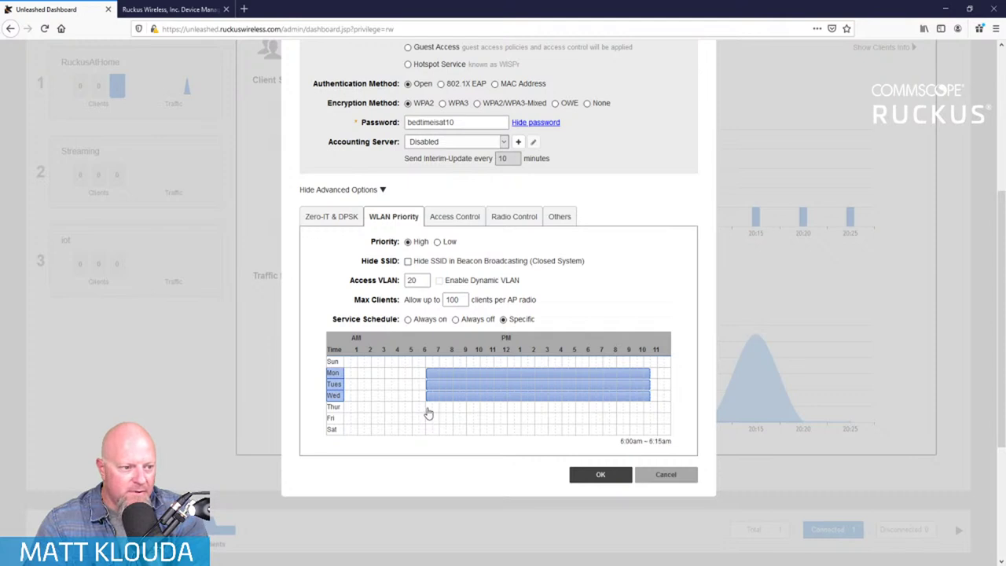
left_click_drag(427, 414, 649, 417)
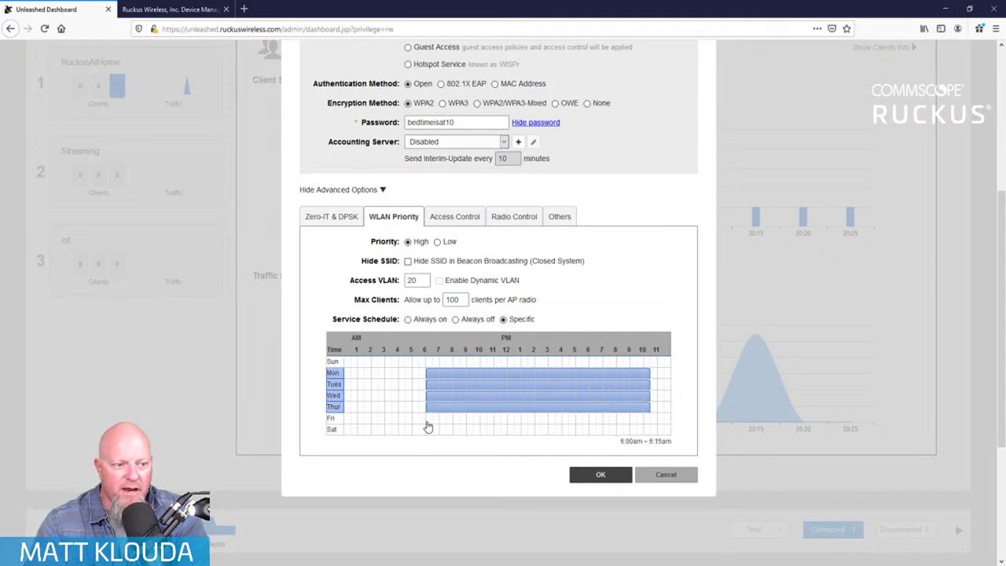
- Schedule Friday and Saturday from 6:00 AM to midnight and Sunday from 6:00 AM to about 10:30 PM, and create the kids WLAN
left_click_drag(427, 421, 689, 422)
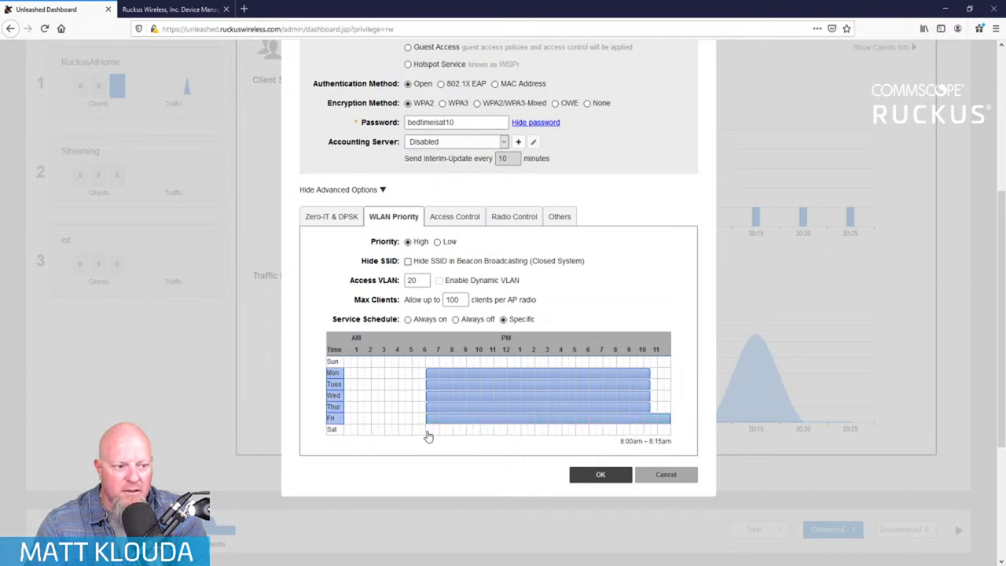
left_click_drag(427, 433, 684, 434)
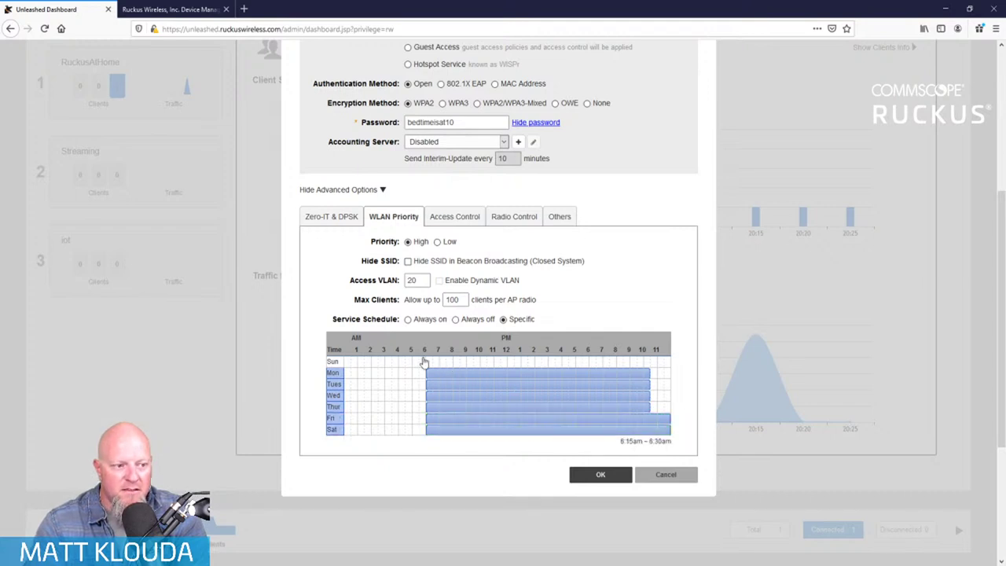
left_click_drag(427, 363, 649, 374)
left_click(602, 475)
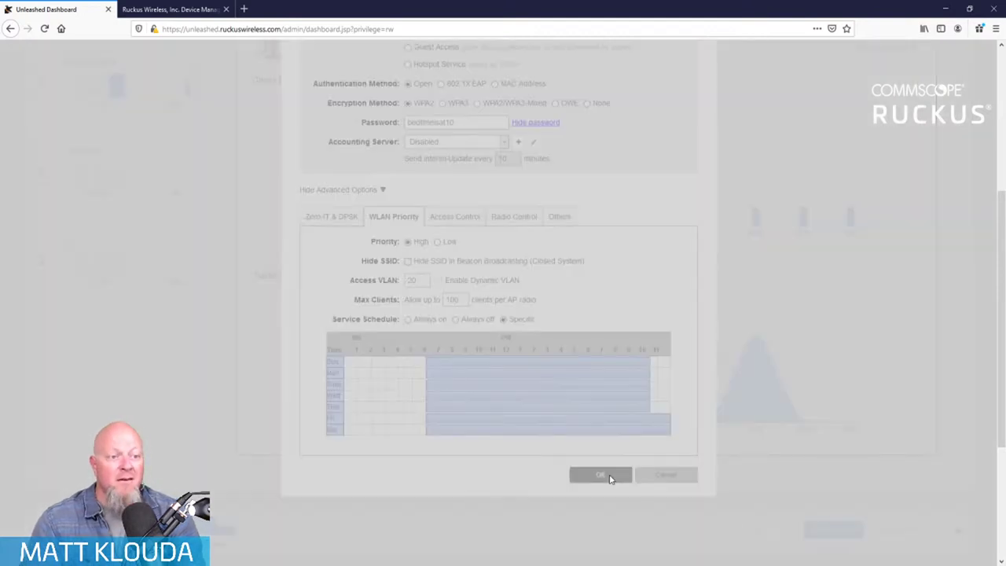